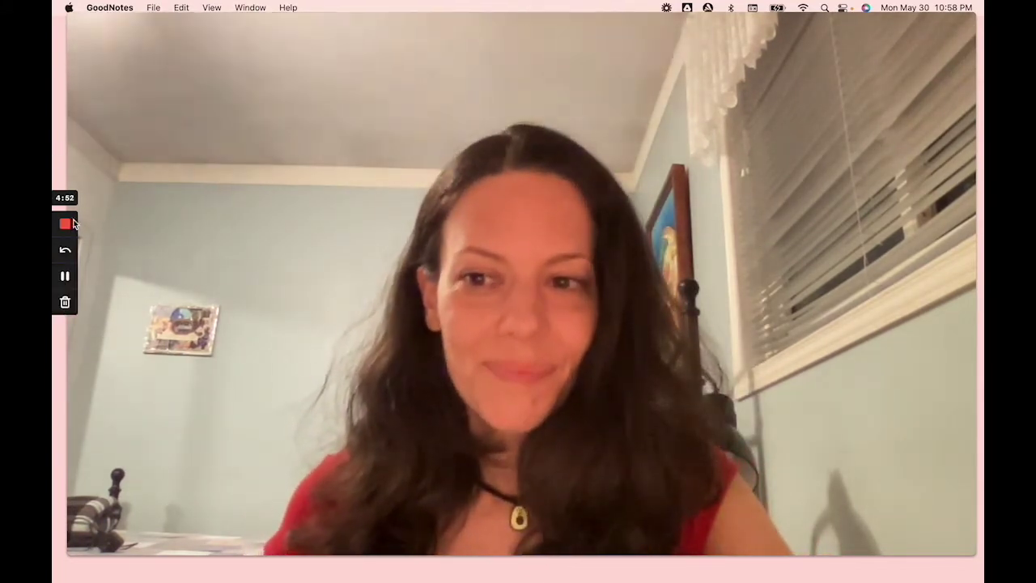
Step: Extract DigitalPlanner.zip into a DigitalPlanner folder on the desktop and open that folder
{"action": "left_click", "coordinate": [64, 276]}
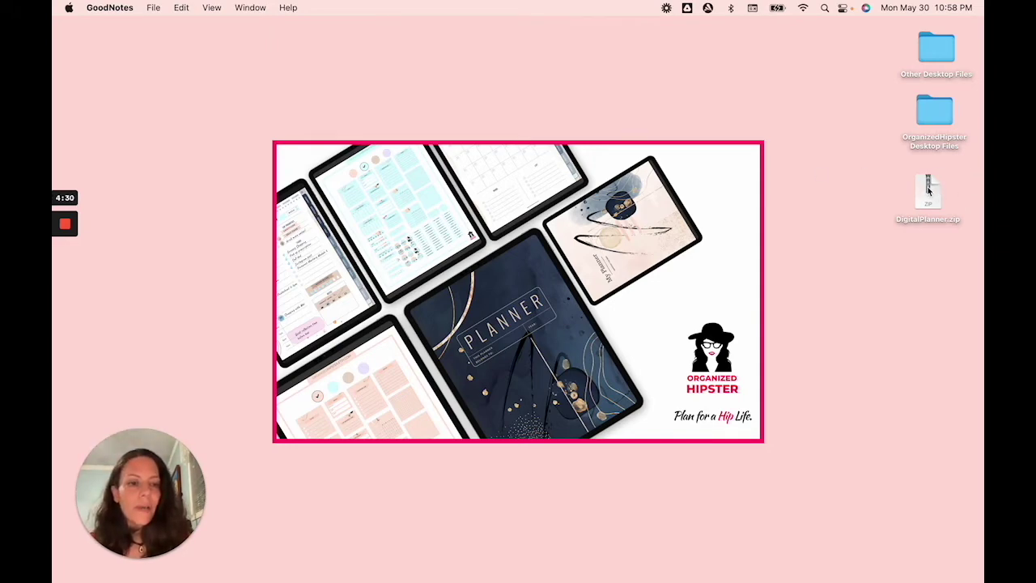
{"action": "left_click", "coordinate": [929, 191]}
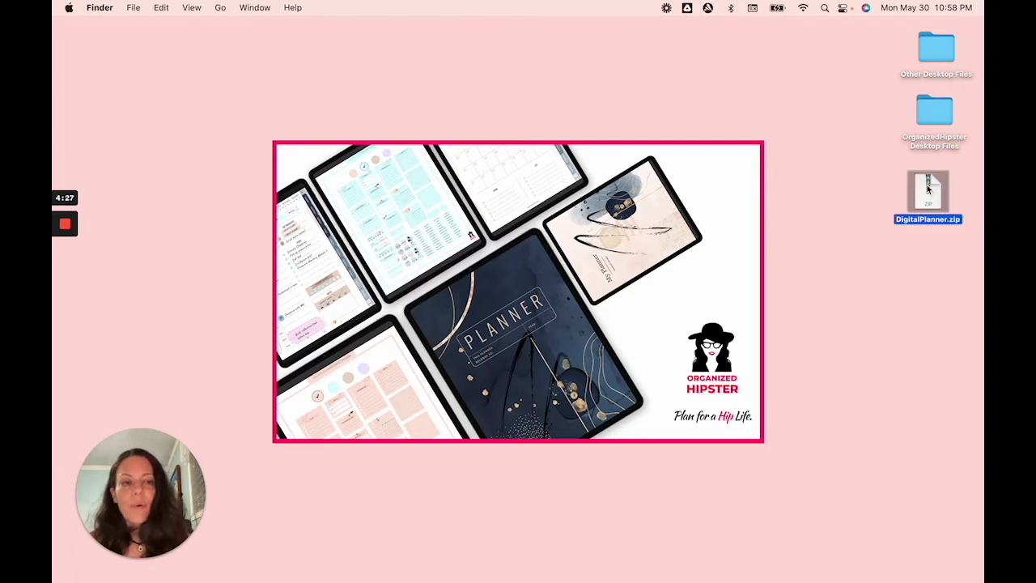
{"action": "double_click", "coordinate": [929, 191]}
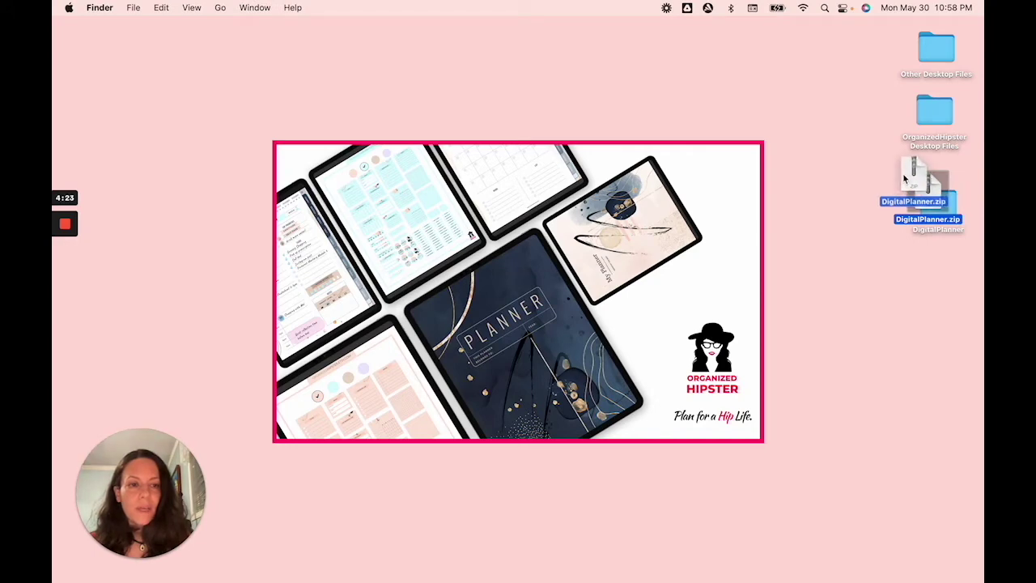
{"action": "left_click_drag", "start_coordinate": [950, 216], "coordinate": [930, 264]}
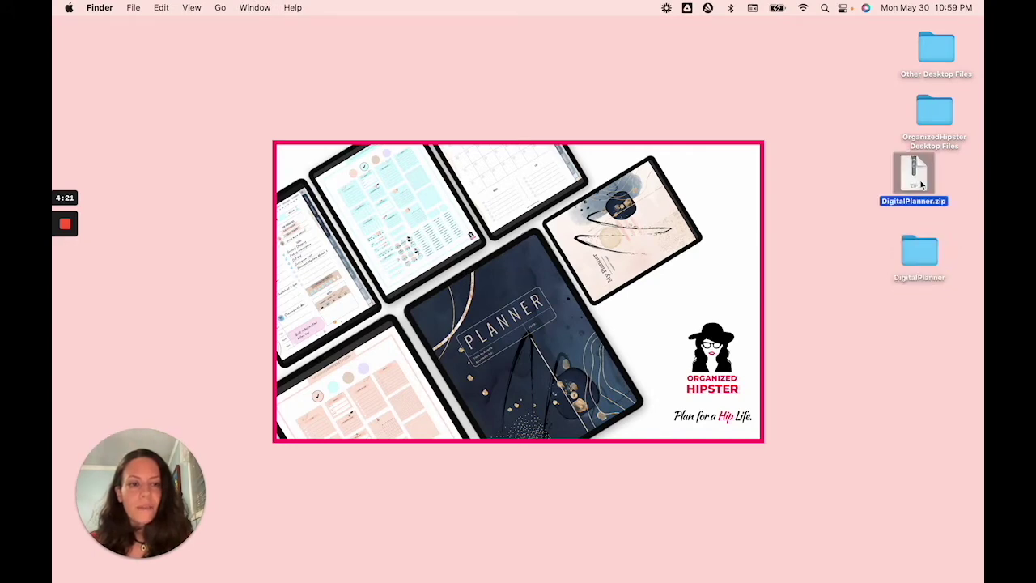
{"action": "double_click", "coordinate": [920, 252]}
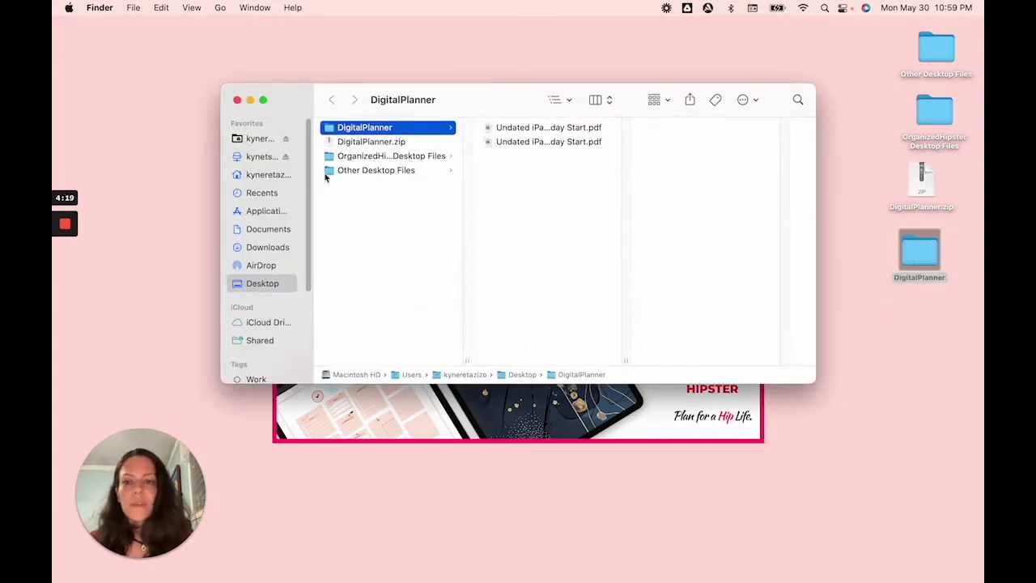
Step: Preview the Monday Start and Sunday Start planner PDFs, showing their full file names
{"action": "left_click", "coordinate": [541, 130]}
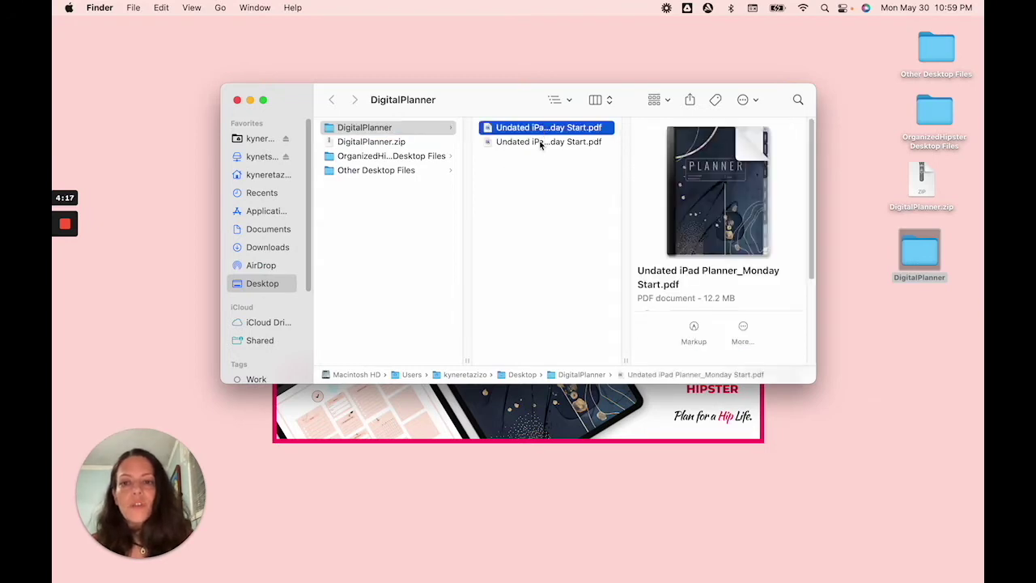
{"action": "left_click", "coordinate": [576, 146]}
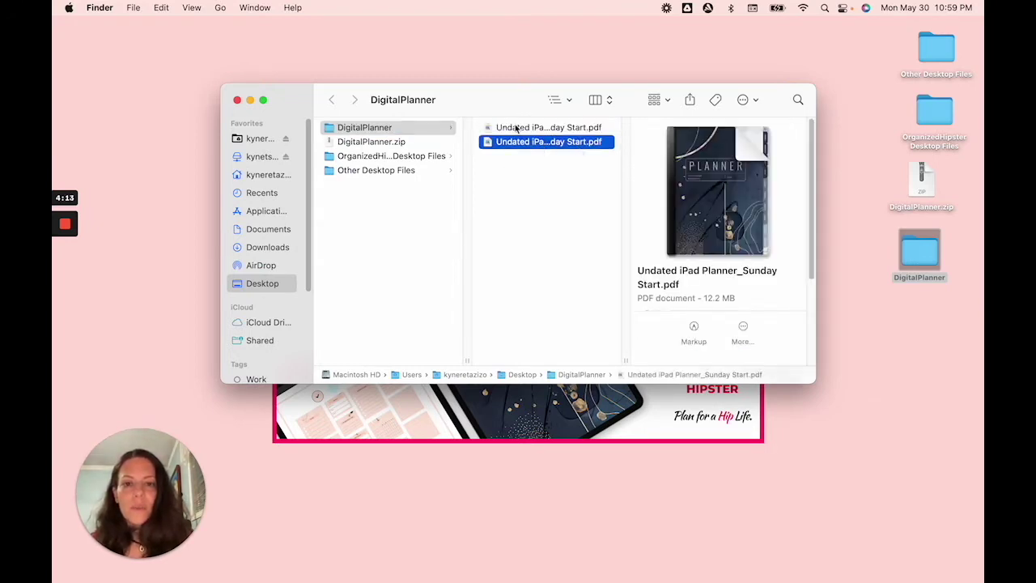
{"action": "left_click", "coordinate": [582, 131]}
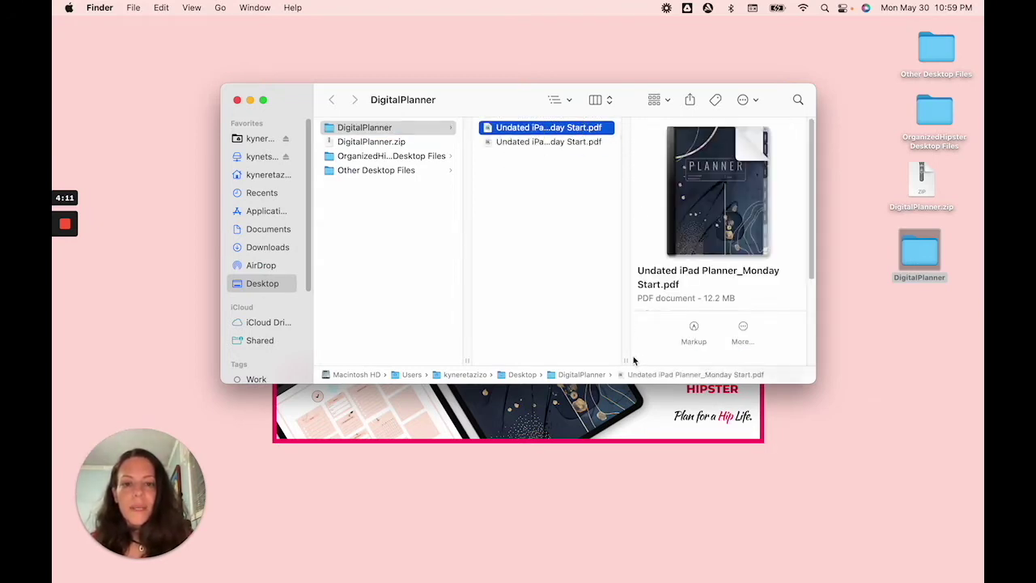
{"action": "double_click", "coordinate": [627, 361]}
{"action": "left_click", "coordinate": [607, 146]}
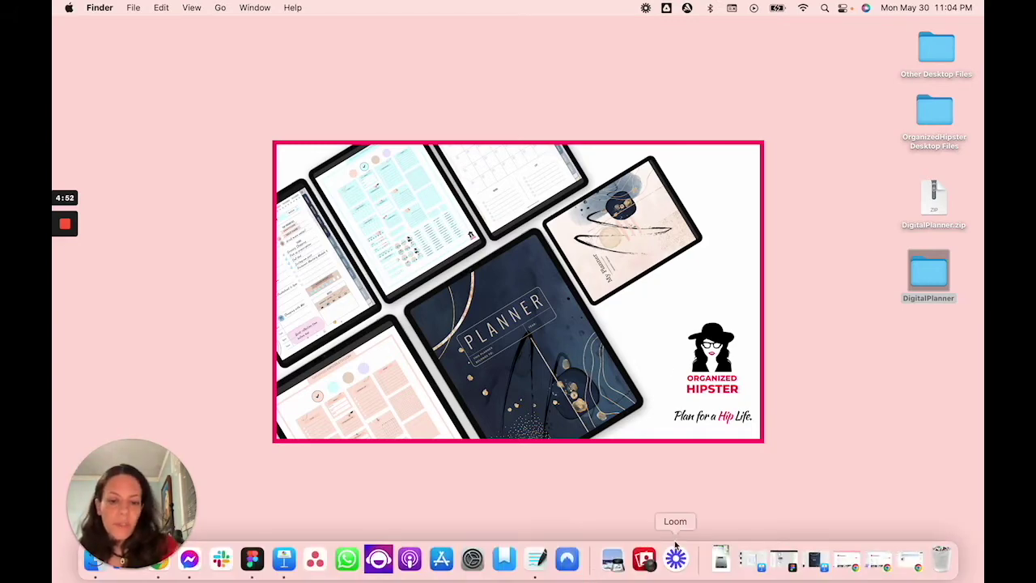
{"action": "left_click", "coordinate": [535, 572]}
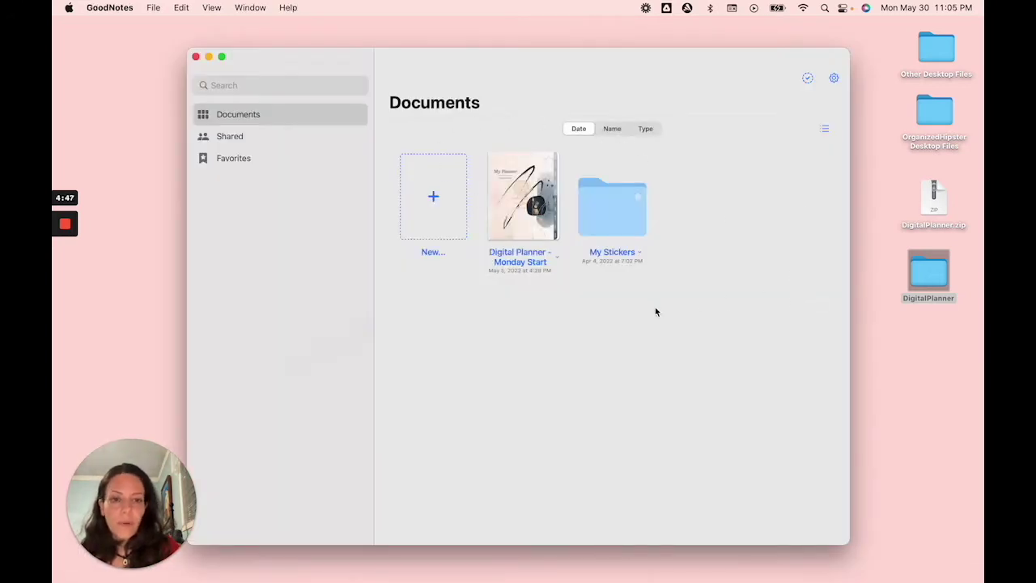
Step: Import the Undated iPad Planner_Monday Start PDF from the DigitalPlanner folder through New > Import
{"action": "left_click", "coordinate": [432, 196]}
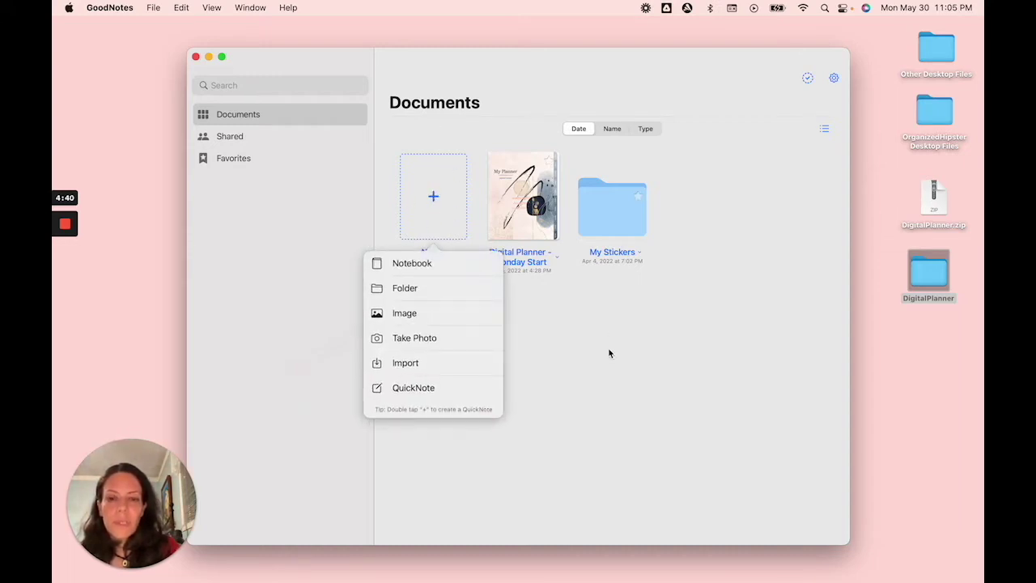
{"action": "left_click", "coordinate": [609, 353]}
{"action": "left_click", "coordinate": [433, 197]}
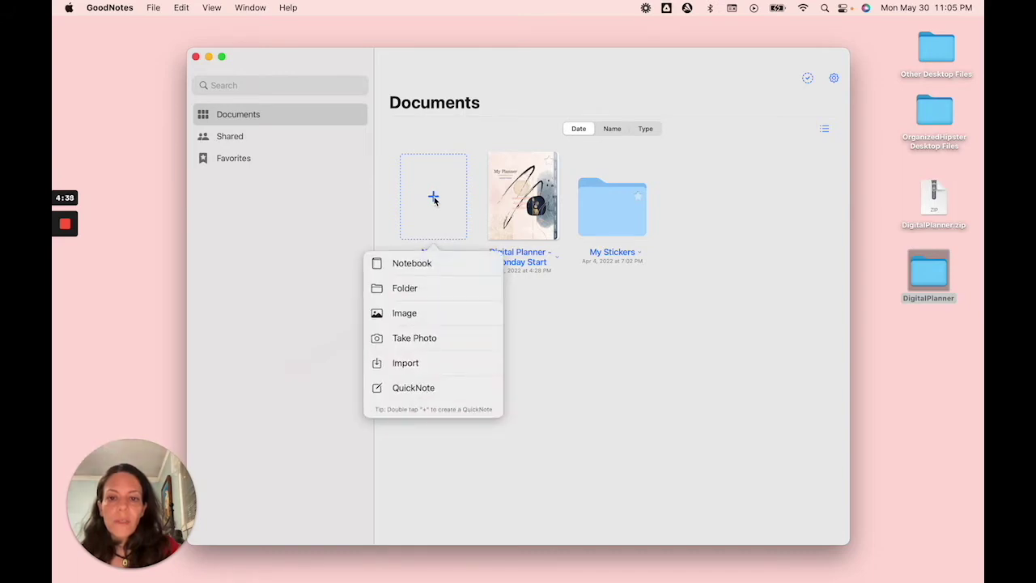
{"action": "left_click", "coordinate": [406, 367]}
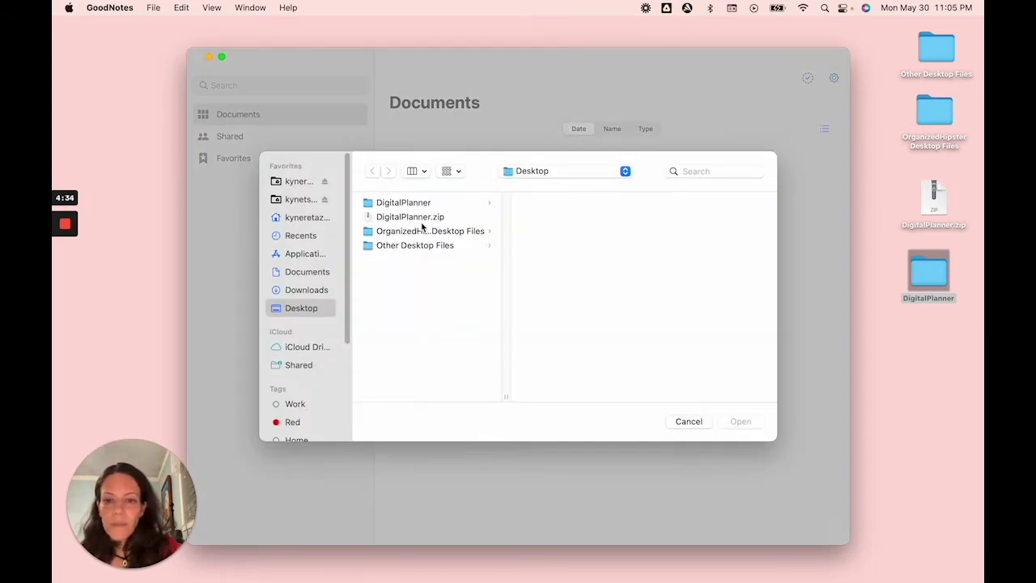
{"action": "left_click", "coordinate": [425, 204]}
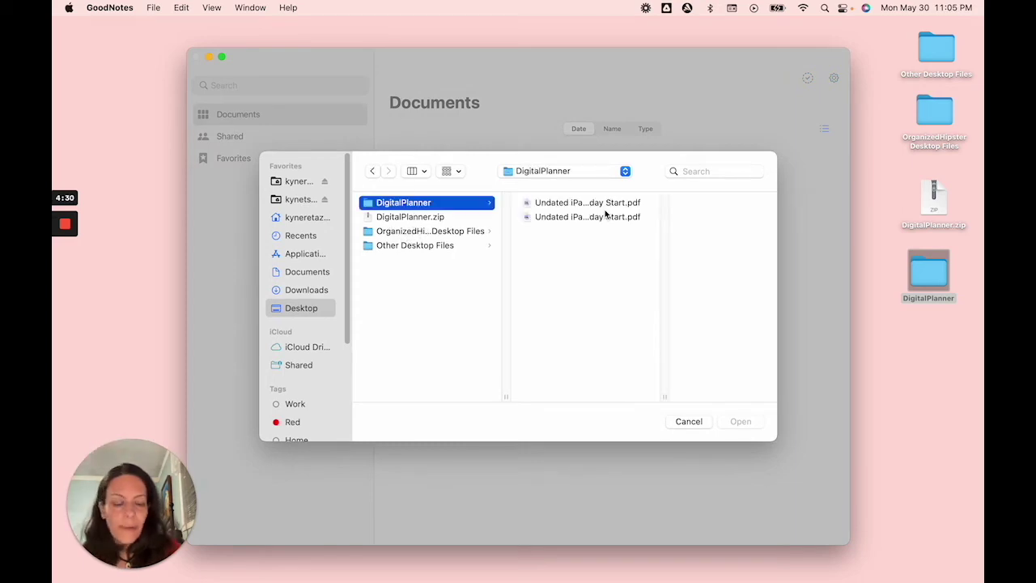
{"action": "left_click", "coordinate": [564, 207]}
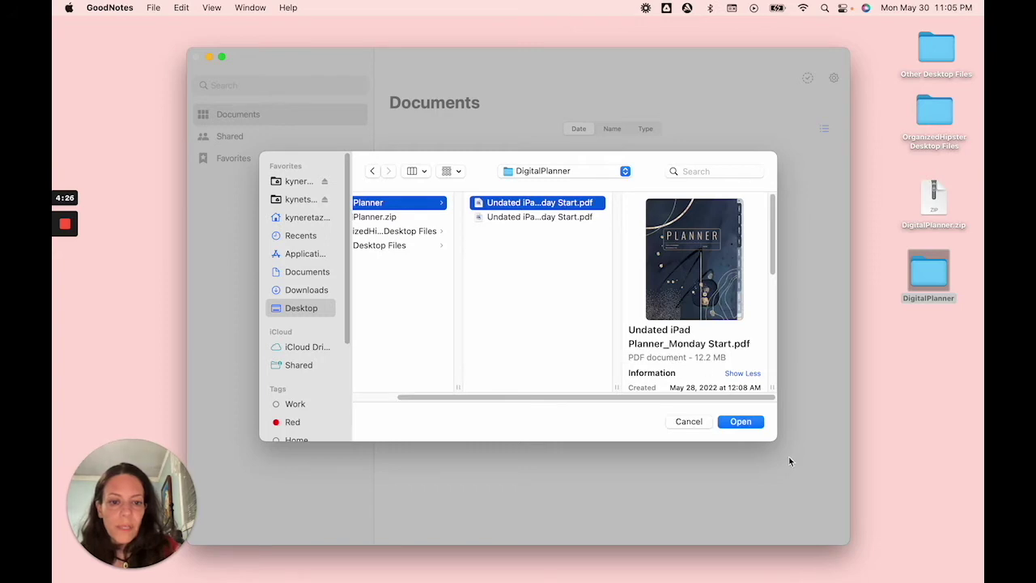
{"action": "left_click", "coordinate": [744, 425]}
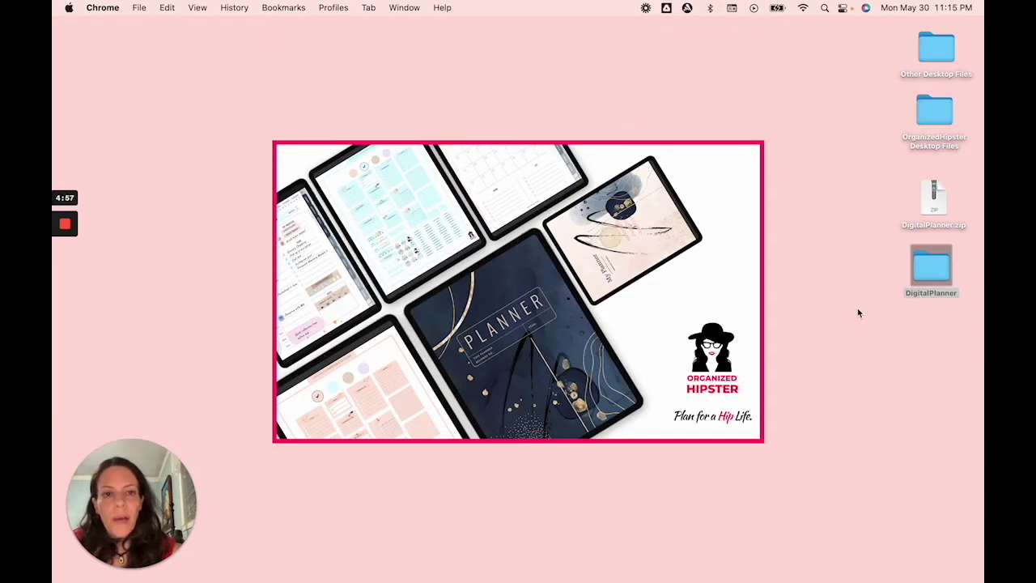
Step: Open the Monday Start planner PDF with GoodNotes from its Finder context menu
{"action": "double_click", "coordinate": [933, 266]}
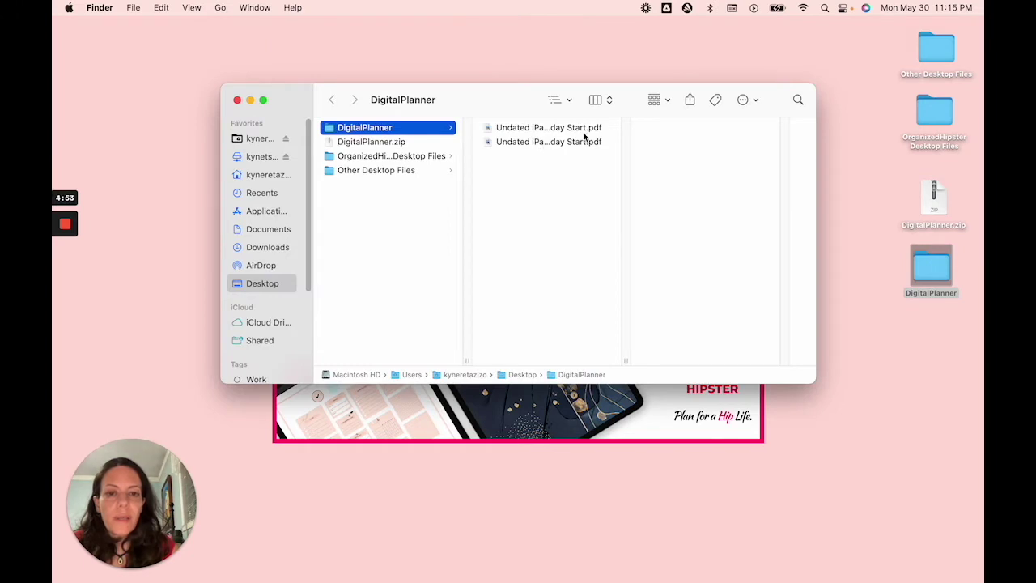
{"action": "left_click", "coordinate": [552, 129]}
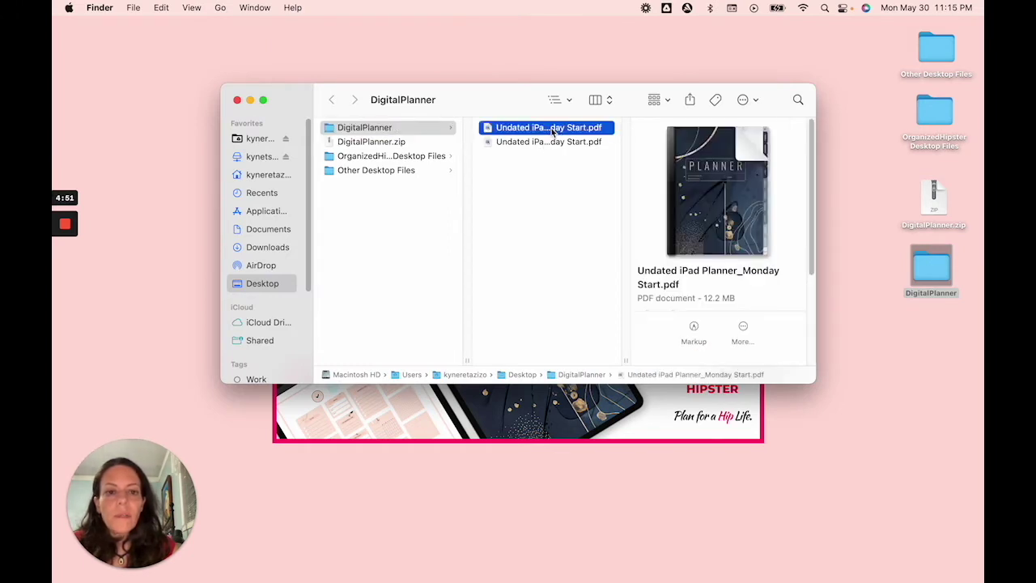
{"action": "left_click", "coordinate": [552, 130]}
{"action": "key", "text": "Return"}
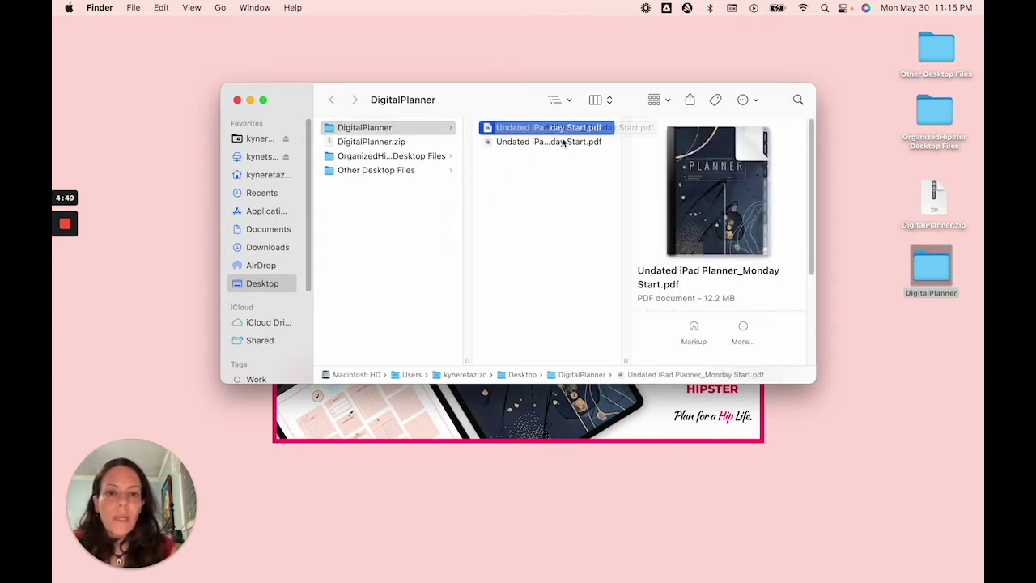
{"action": "right_click", "coordinate": [560, 130]}
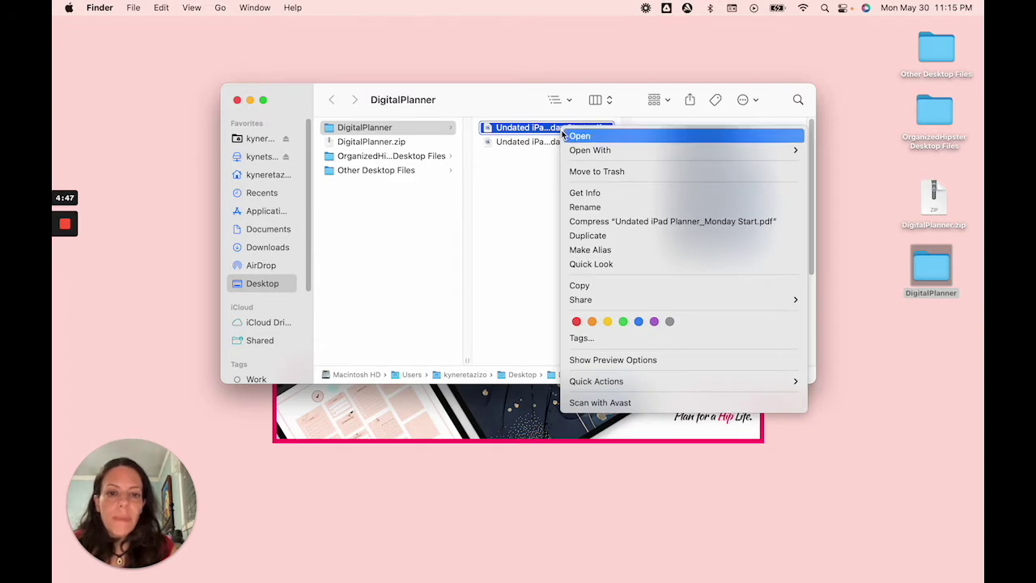
{"action": "mouse_move", "coordinate": [576, 152]}
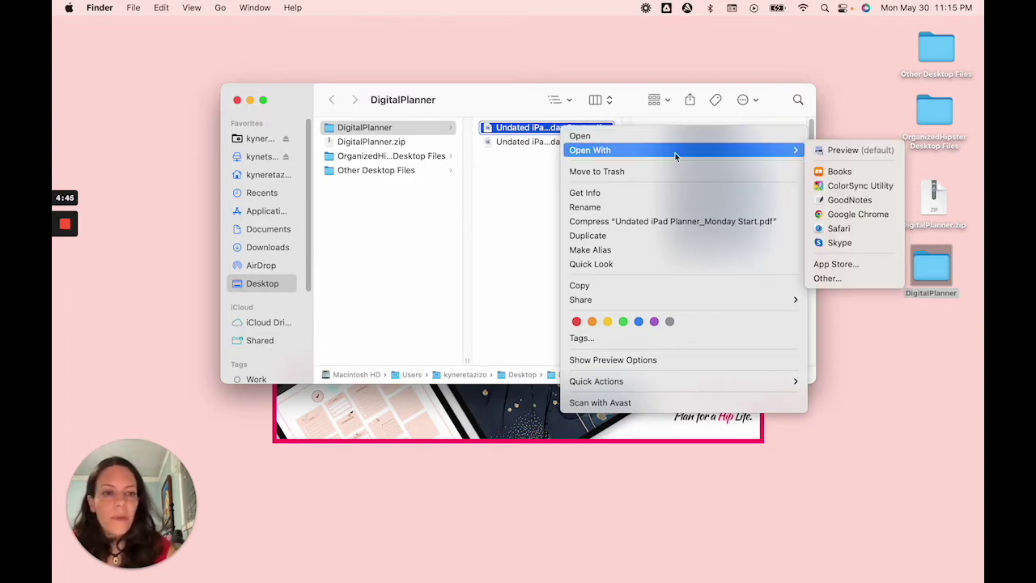
{"action": "left_click", "coordinate": [856, 204]}
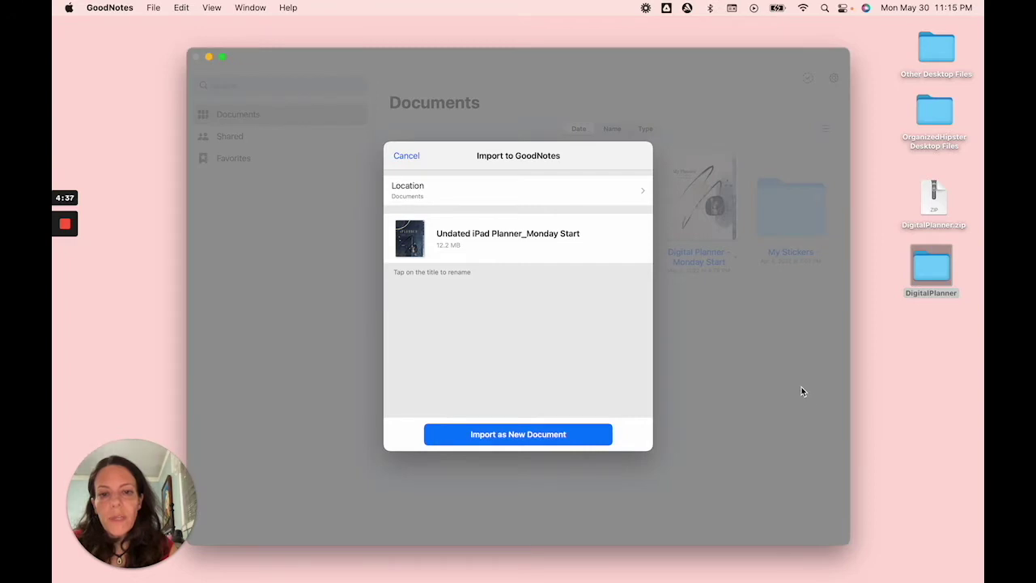
Step: Import the Monday Start PDF as a new GoodNotes document
{"action": "key", "text": "Return"}
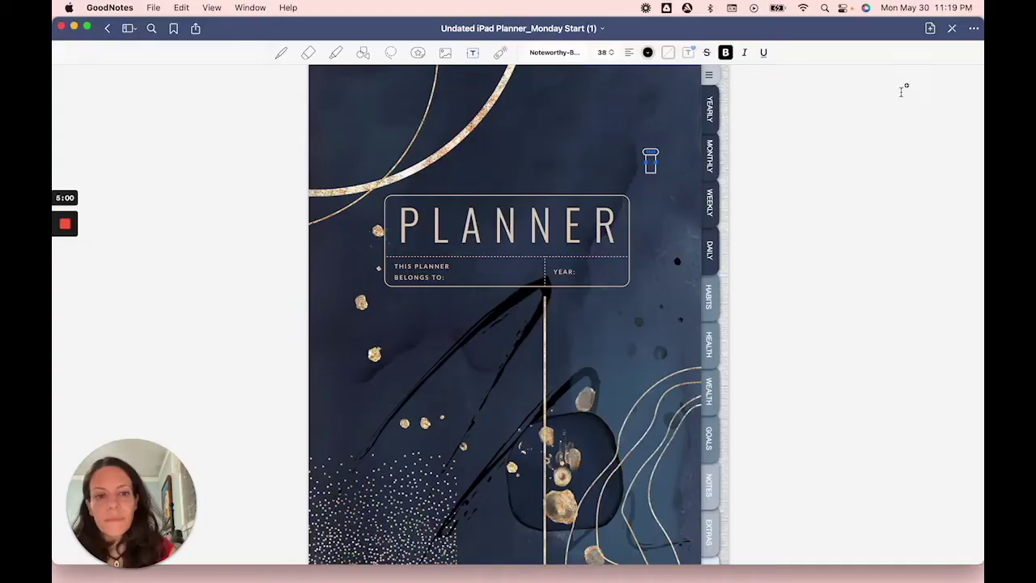
Step: Type the owner's name as a text box beside THIS PLANNER BELONGS TO, then try the laser pointer
{"action": "left_click", "coordinate": [952, 27]}
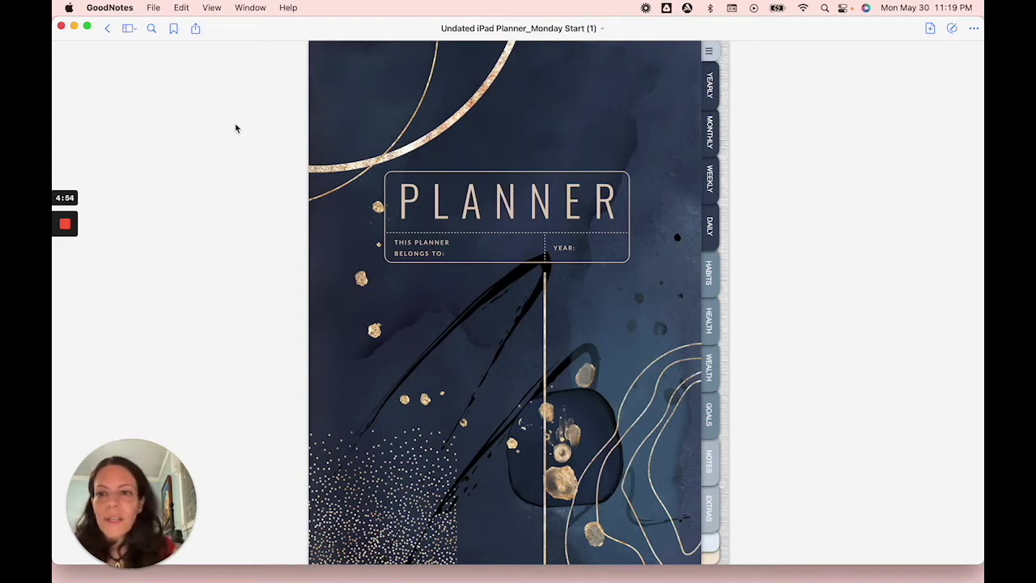
{"action": "left_click", "coordinate": [955, 29]}
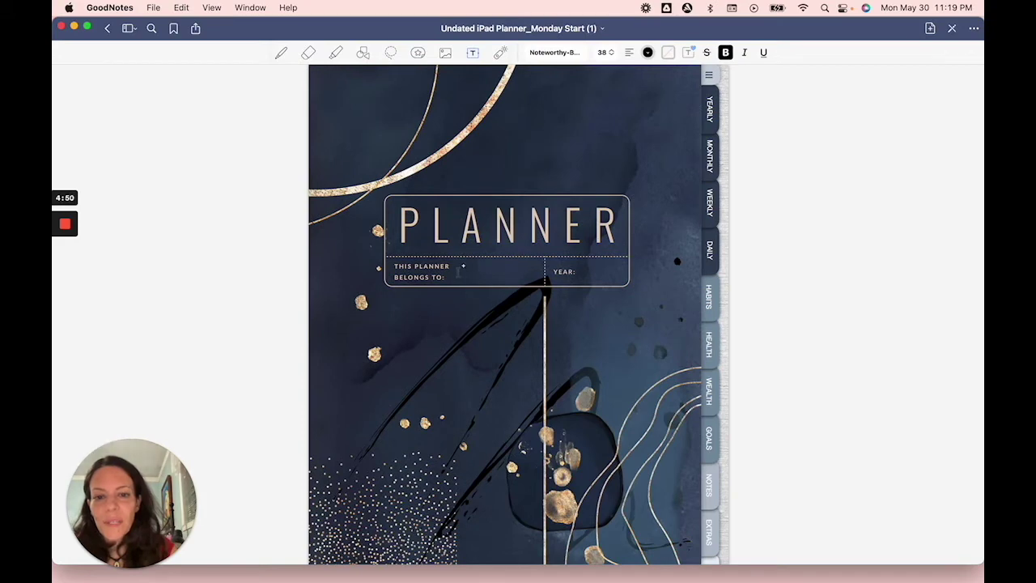
{"action": "left_click", "coordinate": [462, 265]}
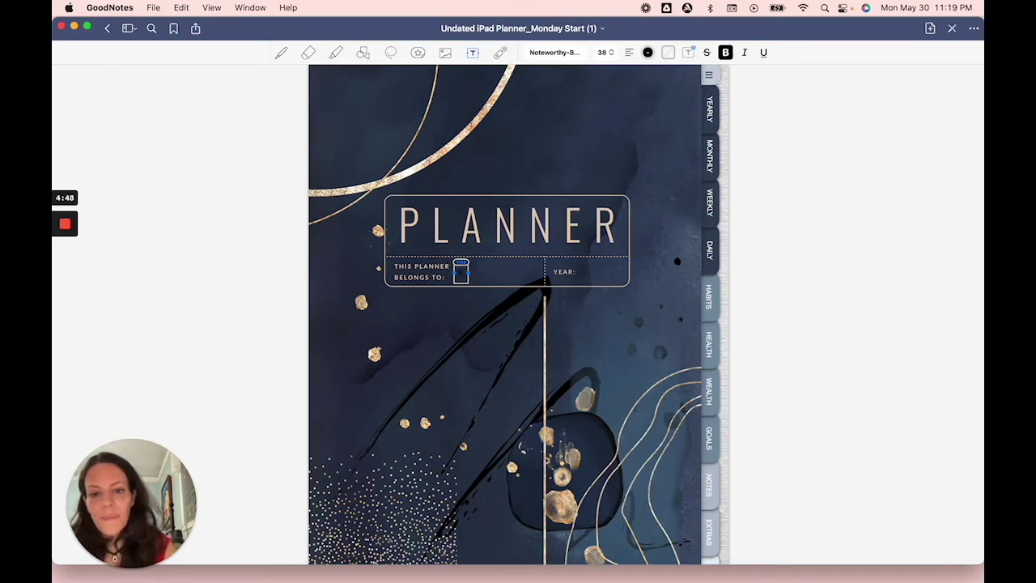
{"action": "type", "text": "Ken"}
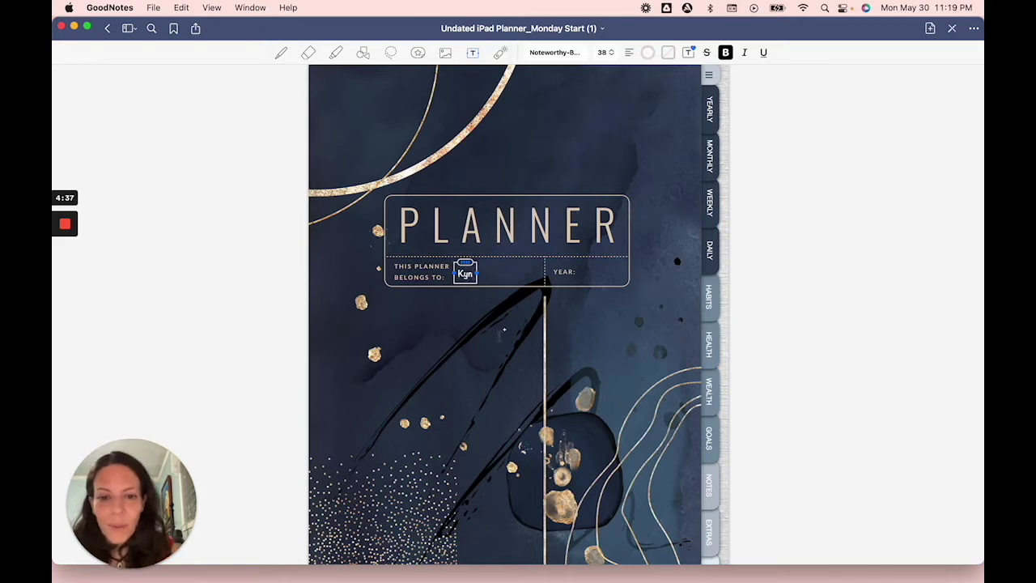
{"action": "left_click", "coordinate": [510, 324]}
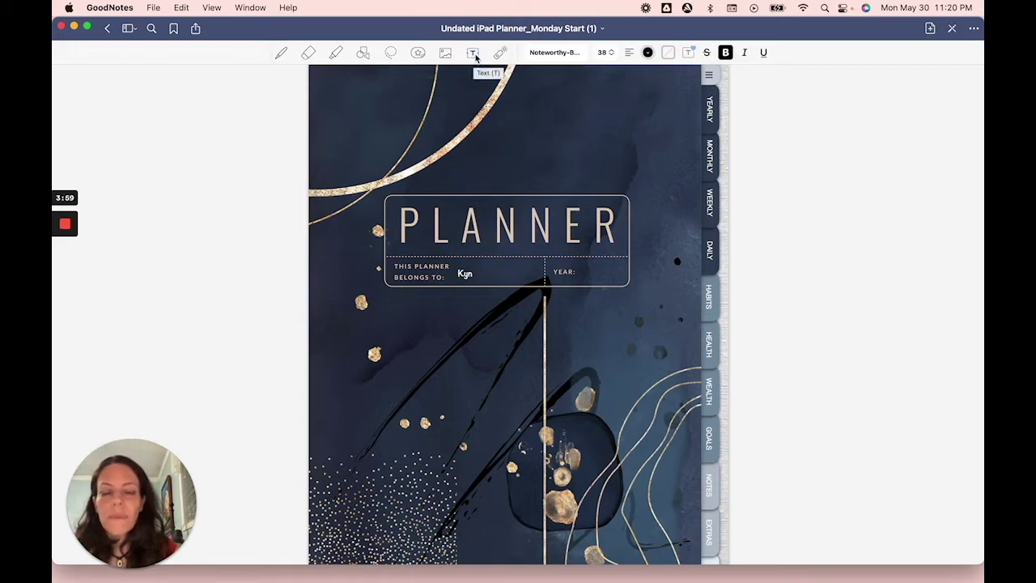
{"action": "left_click", "coordinate": [500, 53]}
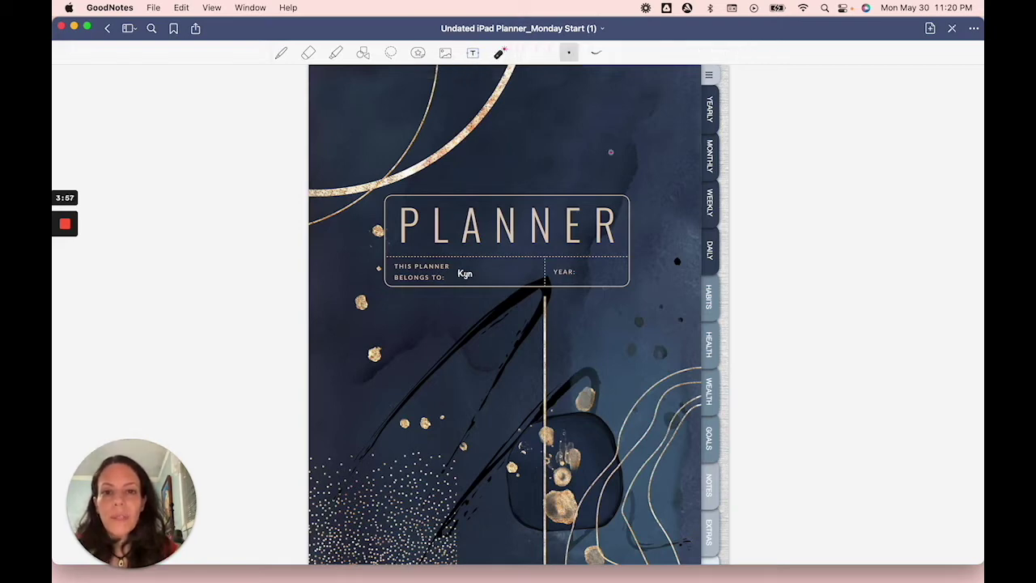
{"action": "left_click", "coordinate": [952, 30]}
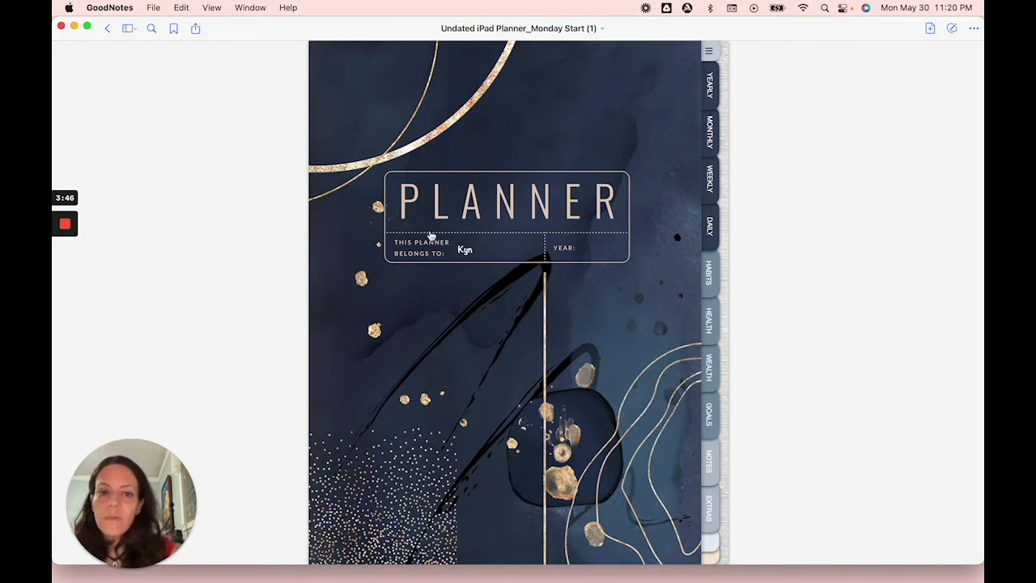
Step: Open the Index quick-links page, toggle editing on and off, then go to the Yearly section
{"action": "left_click", "coordinate": [708, 50]}
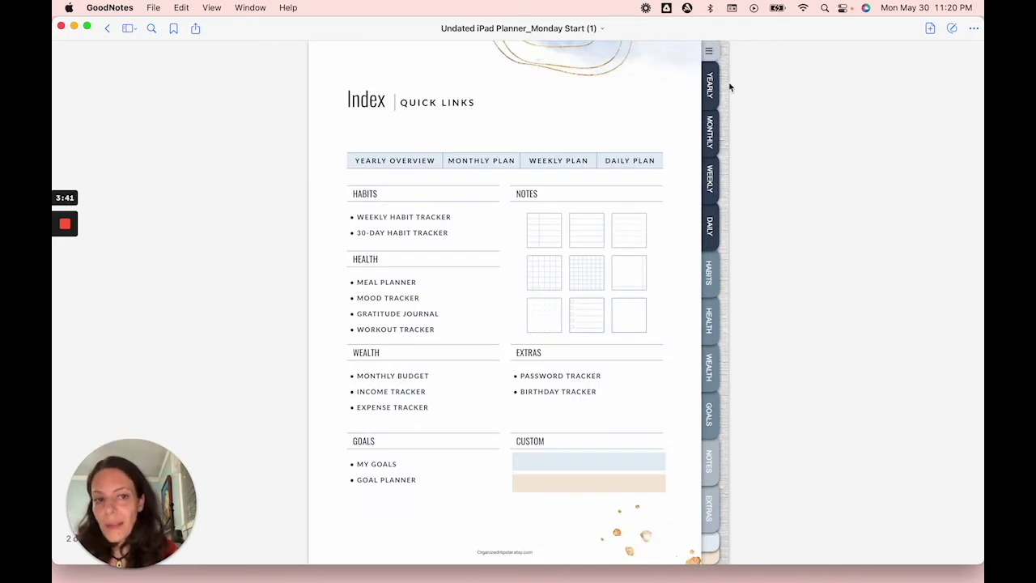
{"action": "left_click", "coordinate": [951, 31]}
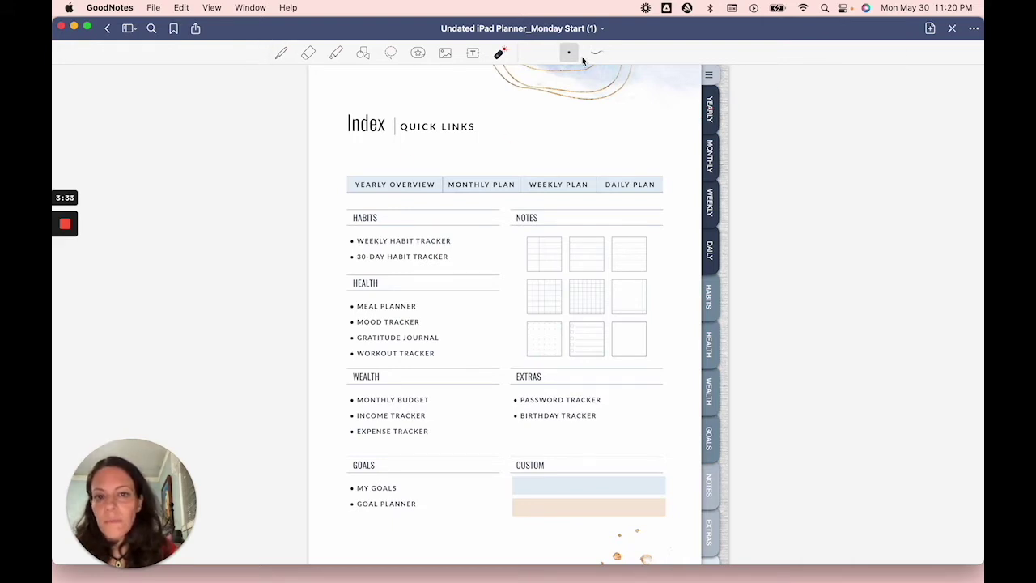
{"action": "left_click", "coordinate": [952, 28]}
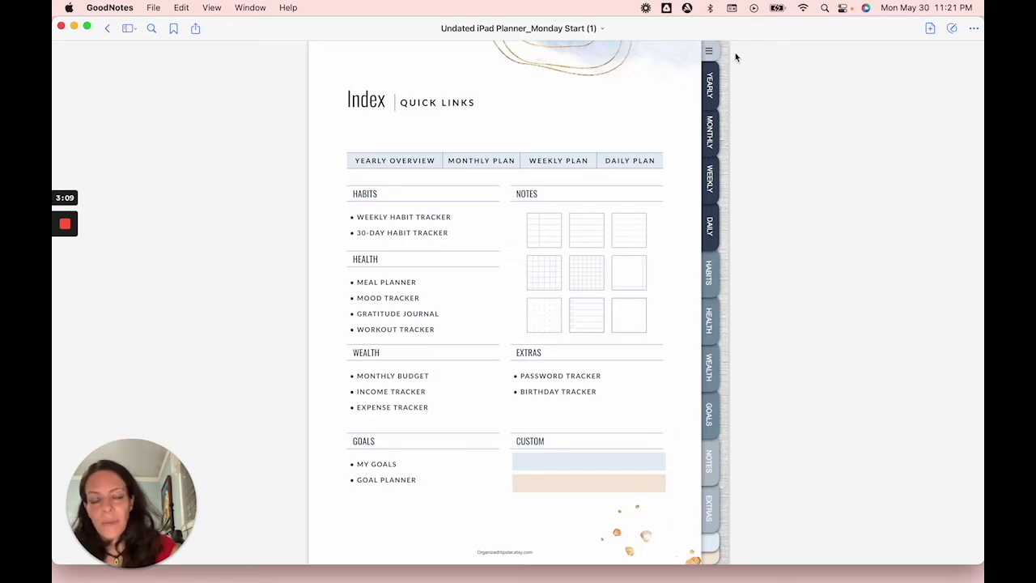
{"action": "left_click", "coordinate": [707, 87]}
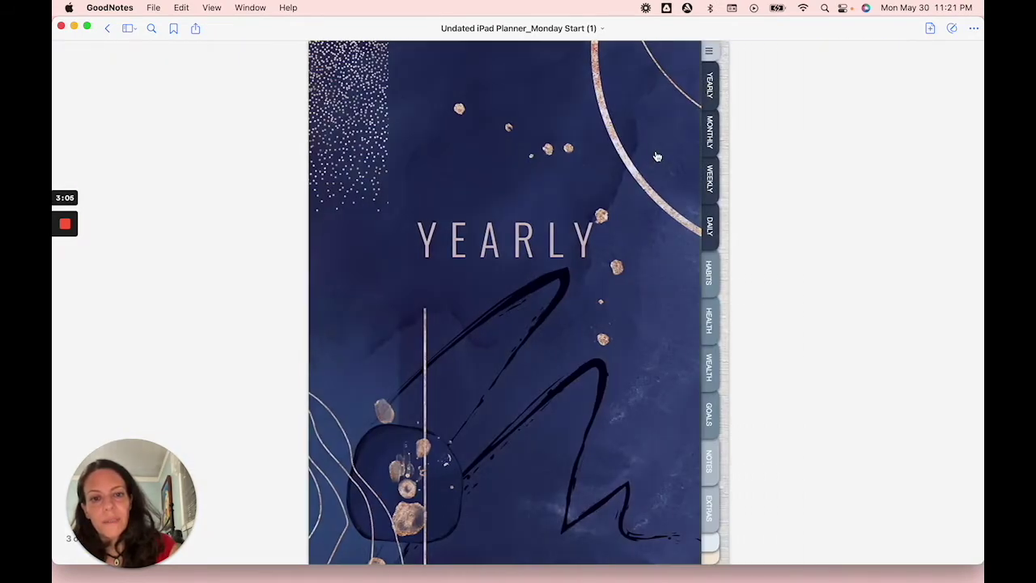
Step: Open the Yearly Overview from the Index and follow its link to February and back
{"action": "scroll", "coordinate": [538, 212], "scroll_direction": "right", "scroll_amount": 3}
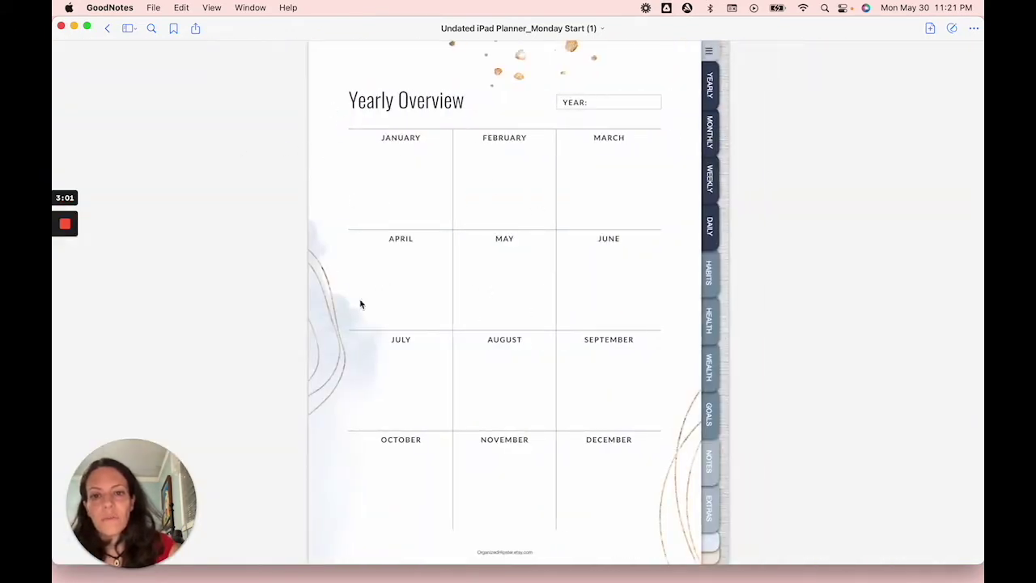
{"action": "left_click", "coordinate": [709, 52]}
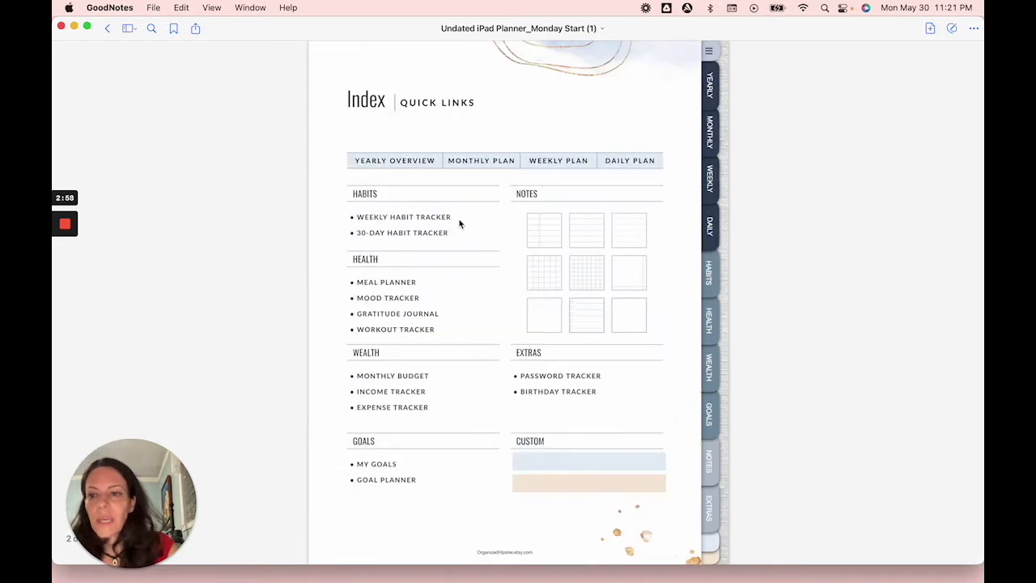
{"action": "left_click", "coordinate": [407, 164]}
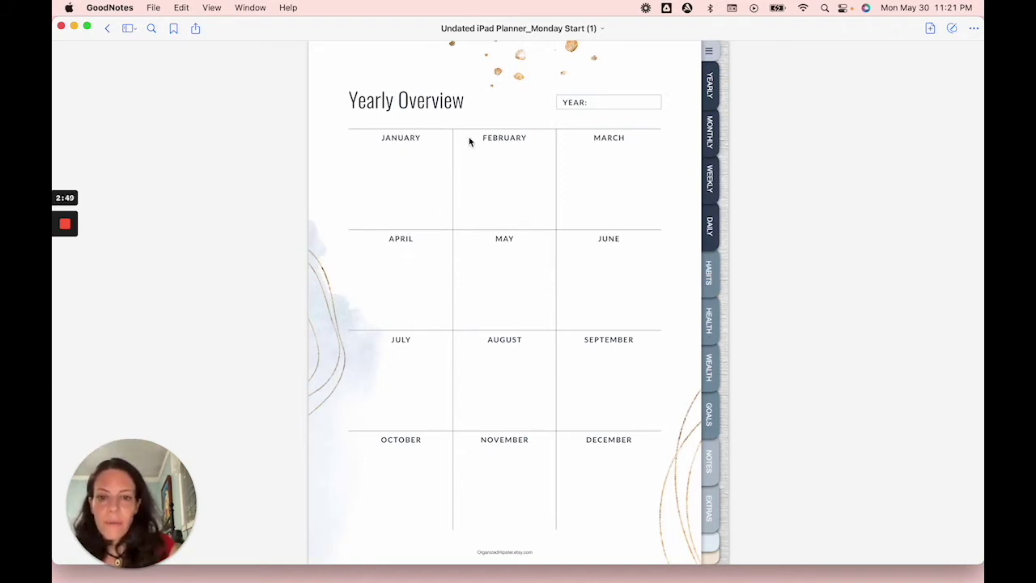
{"action": "left_click", "coordinate": [517, 141]}
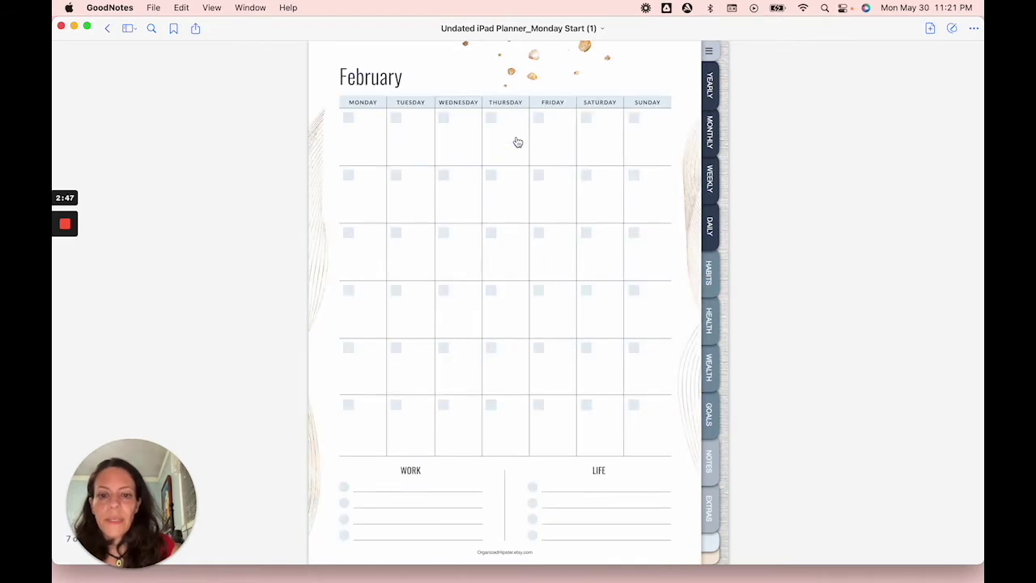
{"action": "left_click", "coordinate": [366, 78]}
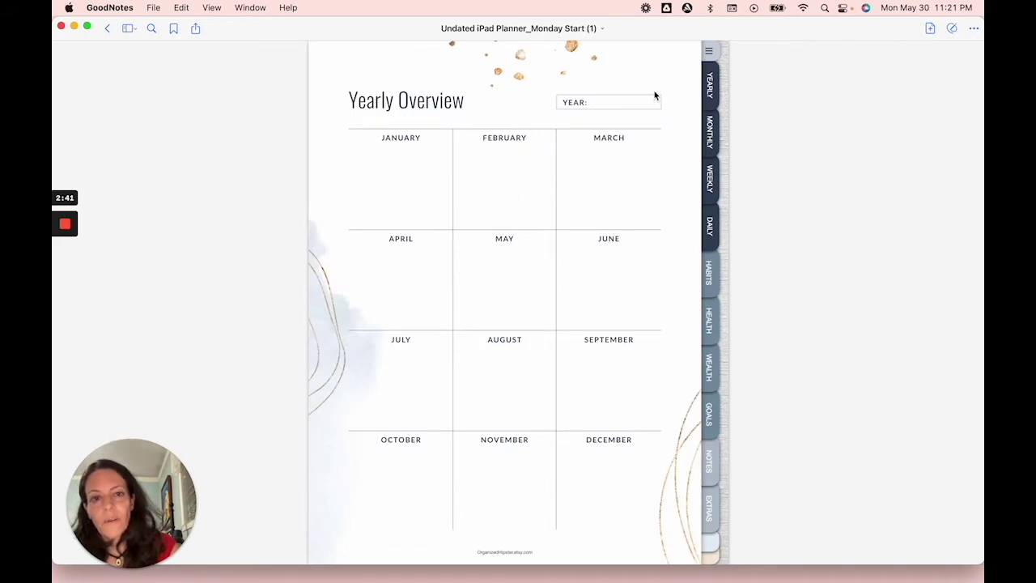
Step: Open the January and April monthly calendars from the Monthly section, then swipe to May
{"action": "left_click", "coordinate": [711, 133]}
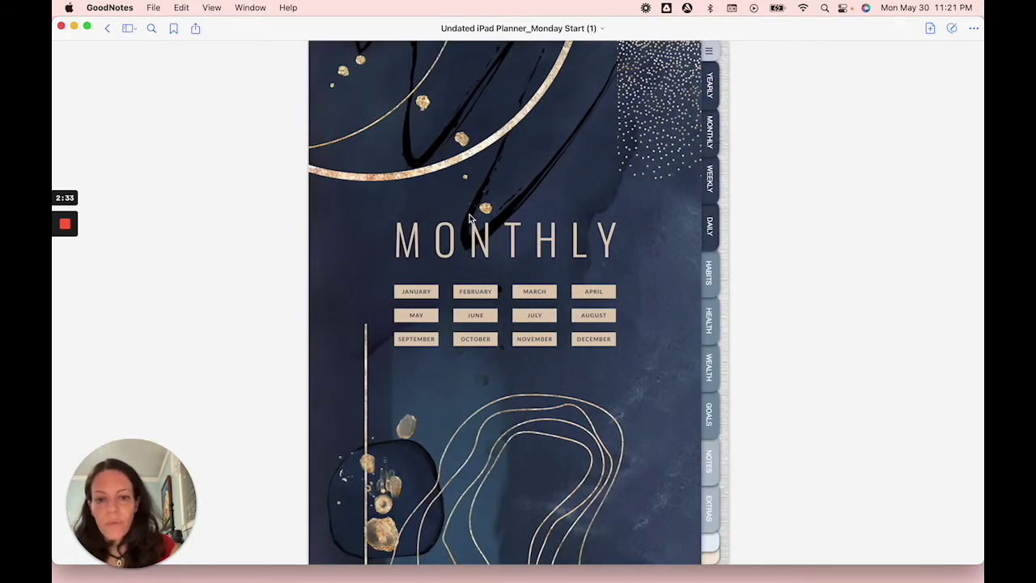
{"action": "left_click", "coordinate": [408, 292]}
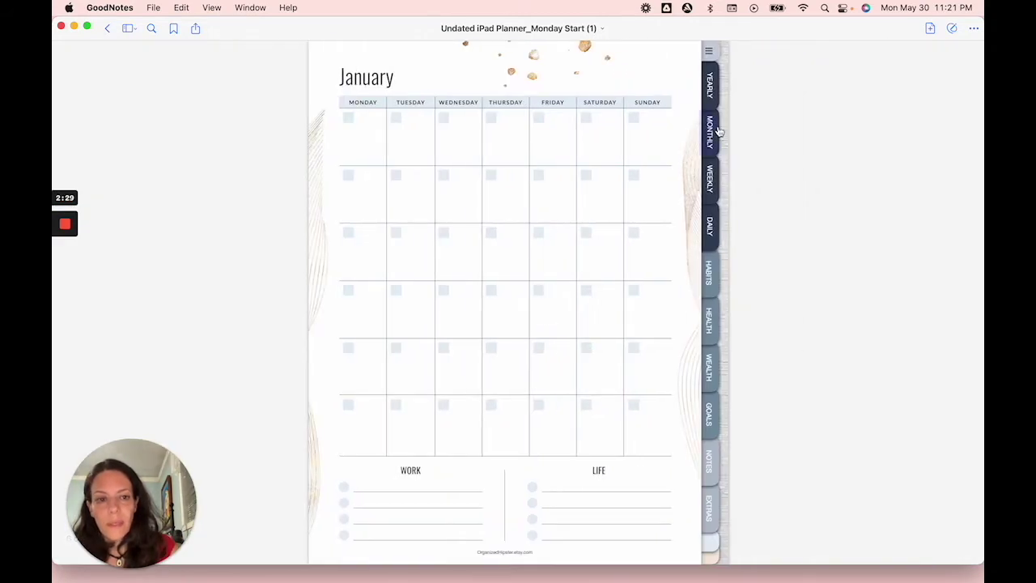
{"action": "scroll", "coordinate": [645, 267], "scroll_direction": "left", "scroll_amount": 2}
{"action": "scroll", "coordinate": [645, 267], "scroll_direction": "left", "scroll_amount": 2}
{"action": "left_click", "coordinate": [594, 293]}
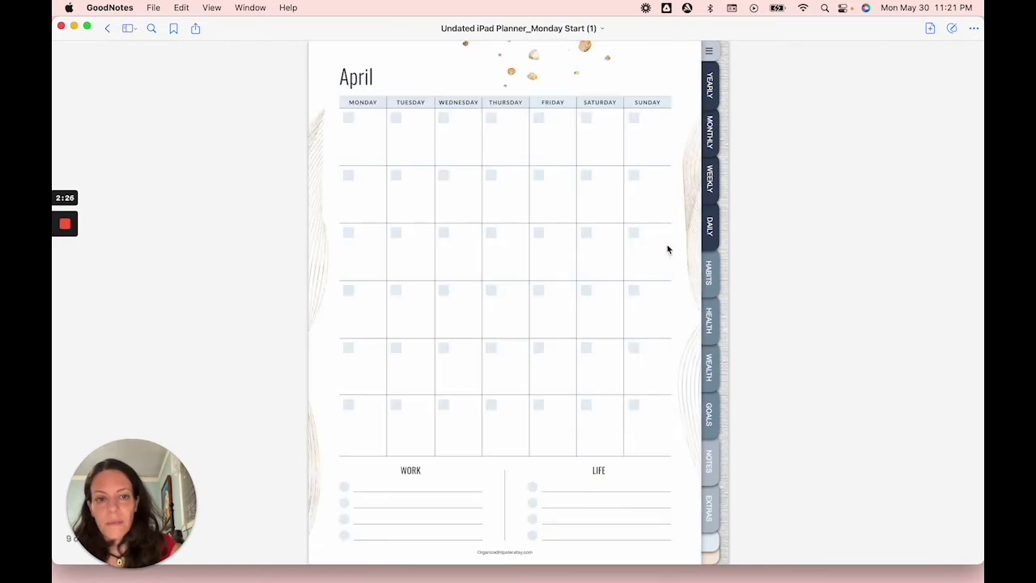
{"action": "left_click", "coordinate": [360, 84]}
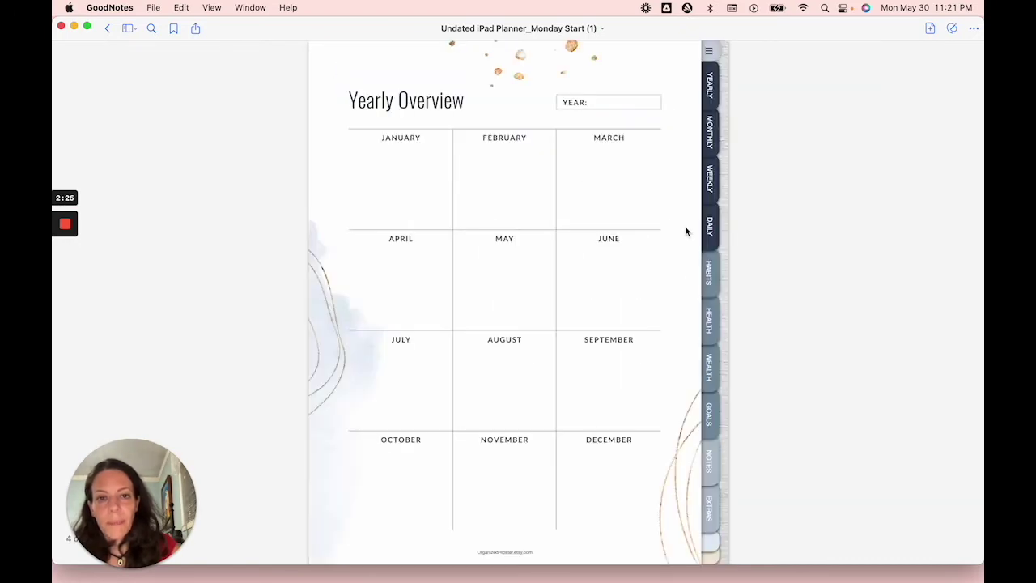
{"action": "left_click", "coordinate": [710, 132]}
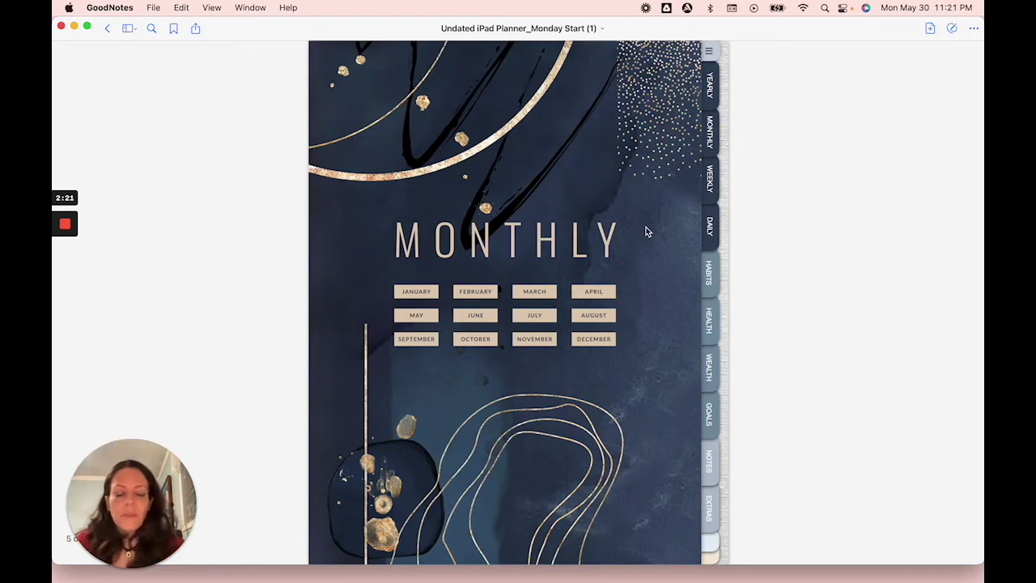
{"action": "scroll", "coordinate": [645, 230], "scroll_direction": "right", "scroll_amount": 3}
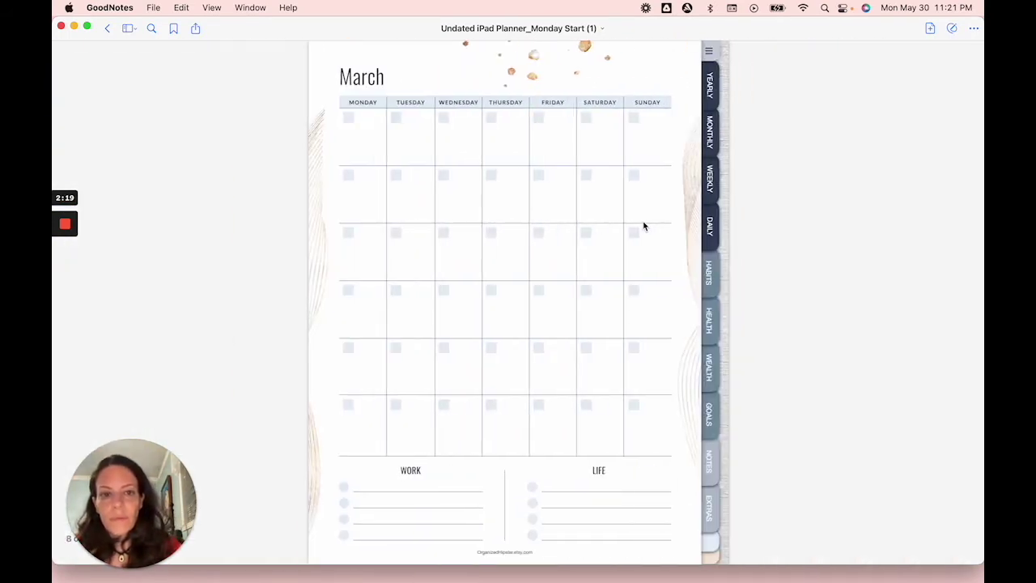
{"action": "scroll", "coordinate": [644, 226], "scroll_direction": "right", "scroll_amount": 2}
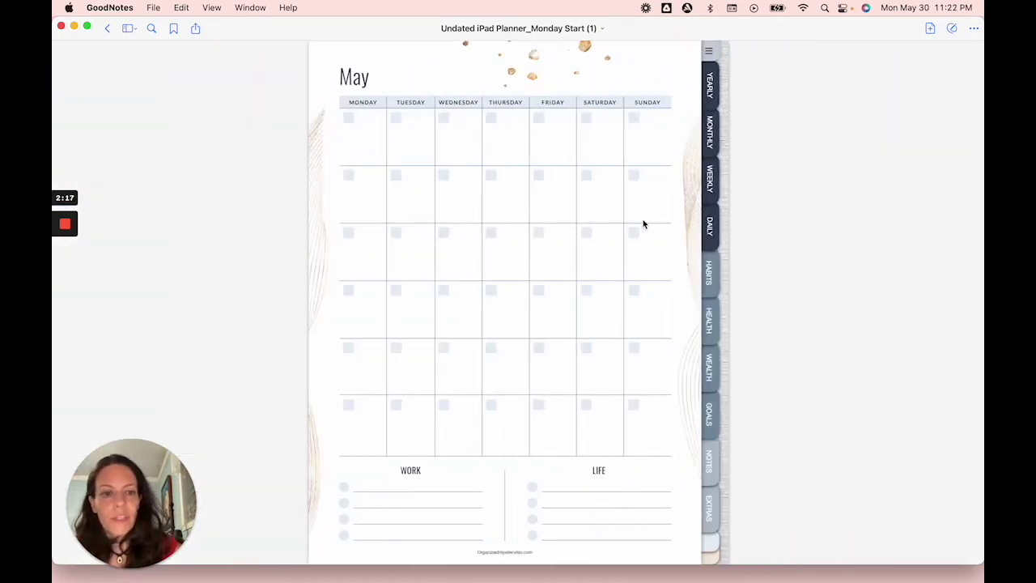
Step: Open Weekly Planner 1 from the WEEKLY tab and swipe through weekly layouts to the Daily divider
{"action": "left_click", "coordinate": [706, 179]}
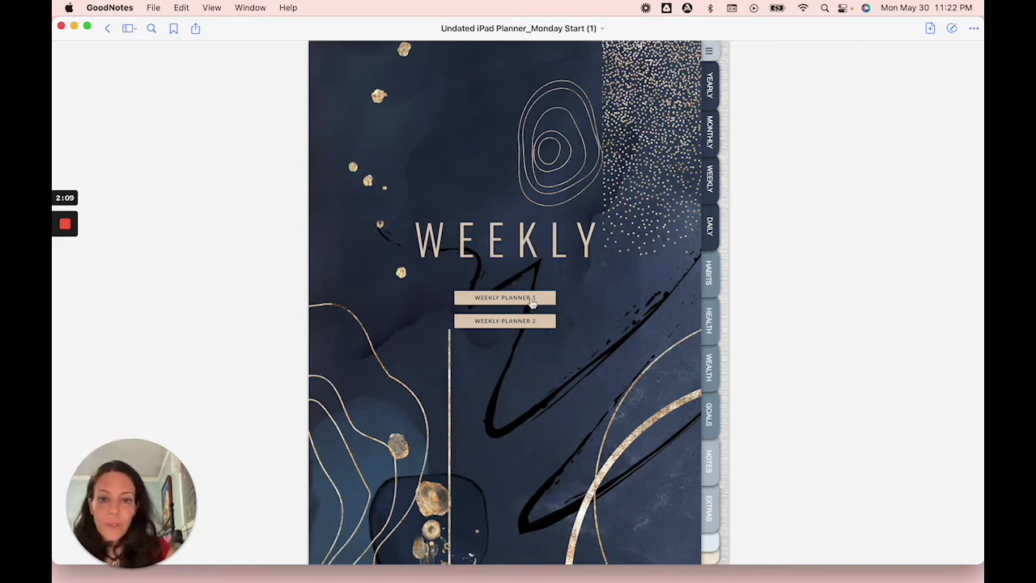
{"action": "left_click", "coordinate": [531, 301]}
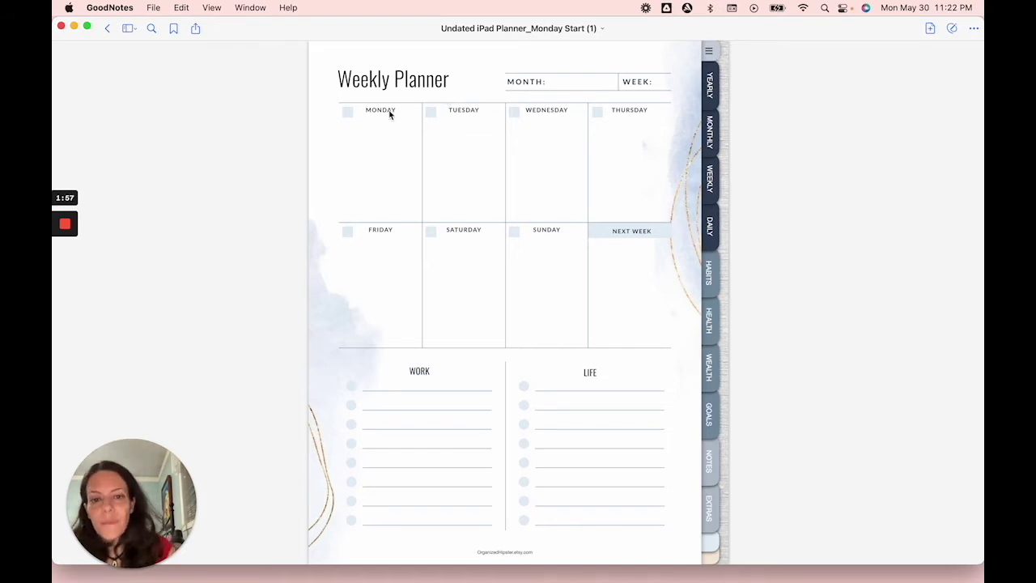
{"action": "scroll", "coordinate": [647, 182], "scroll_direction": "right", "scroll_amount": 5}
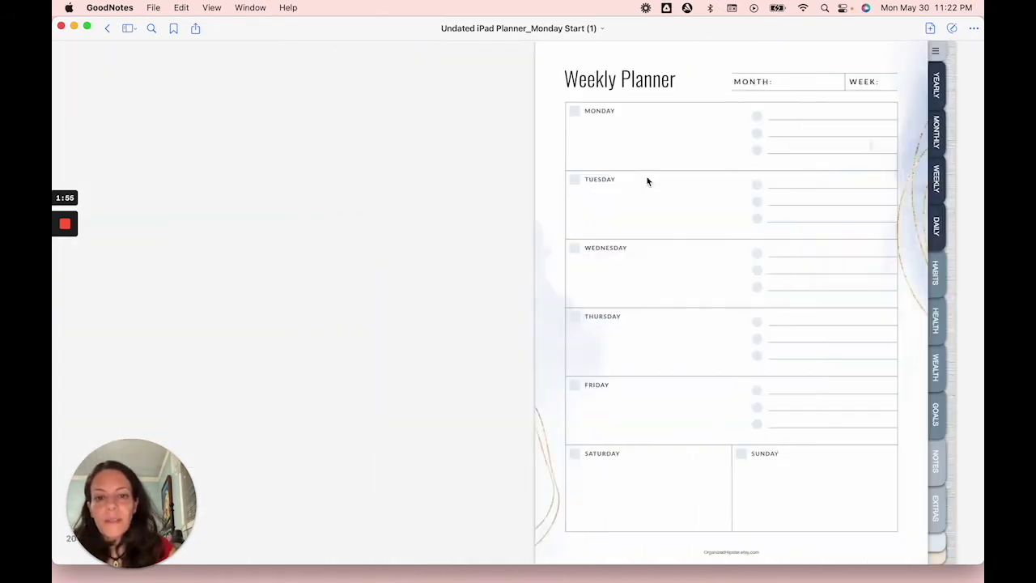
{"action": "scroll", "coordinate": [647, 181], "scroll_direction": "left", "scroll_amount": 5}
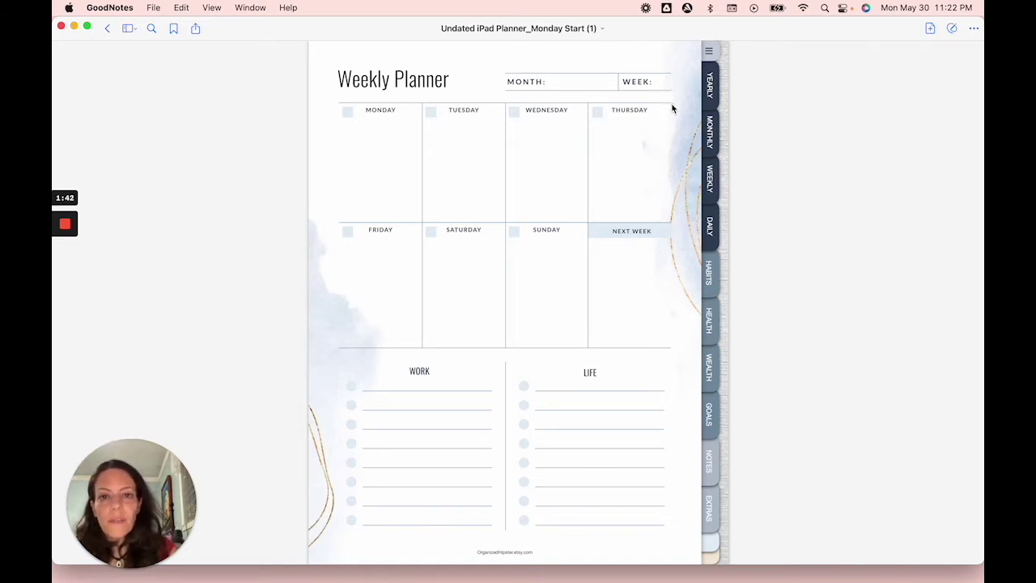
{"action": "scroll", "coordinate": [565, 214], "scroll_direction": "right", "scroll_amount": 3}
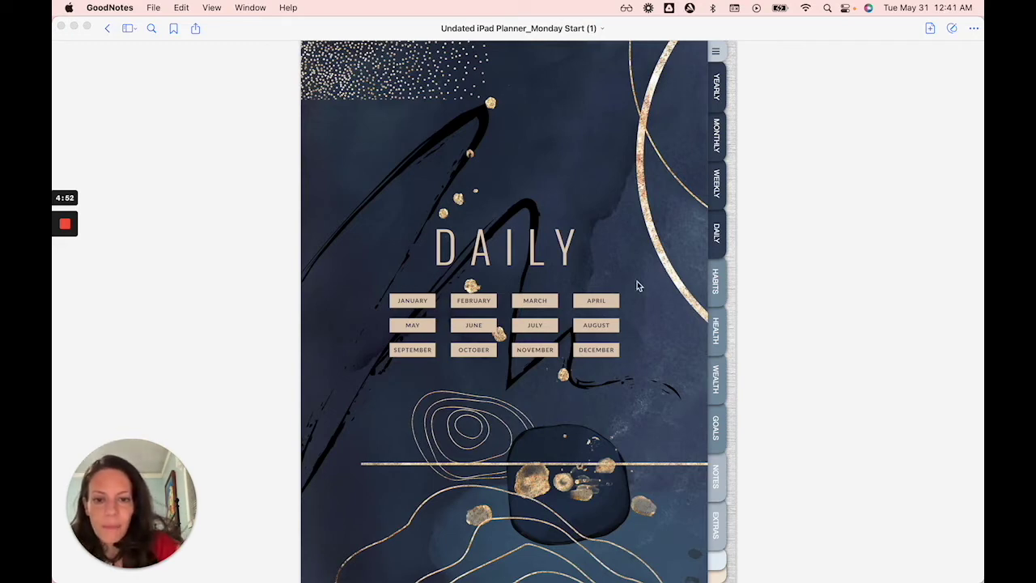
Step: Open February's daily pages, then jump to July, September and the day 19 page
{"action": "left_click", "coordinate": [474, 302]}
{"action": "left_click", "coordinate": [473, 302]}
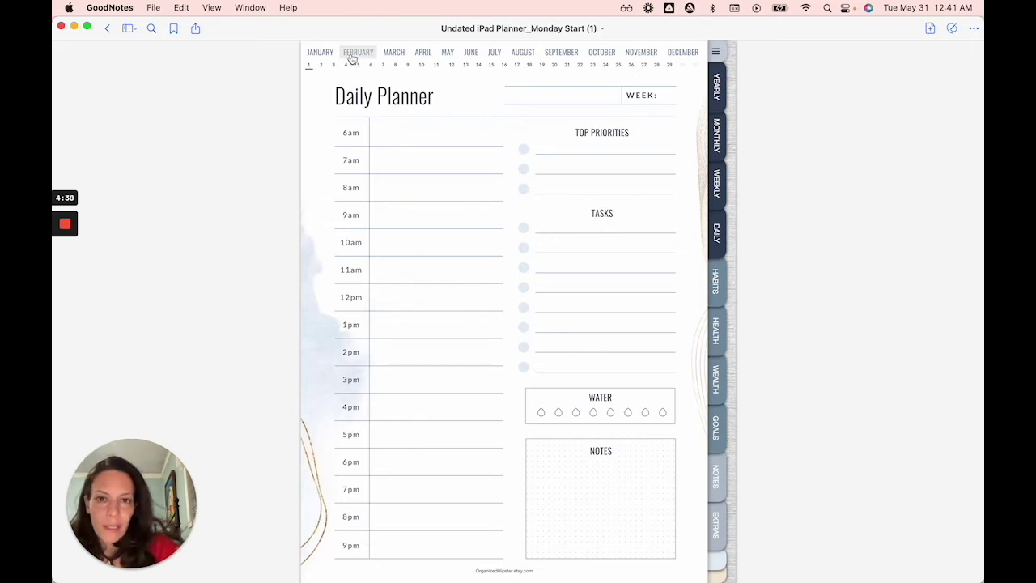
{"action": "left_click", "coordinate": [495, 52]}
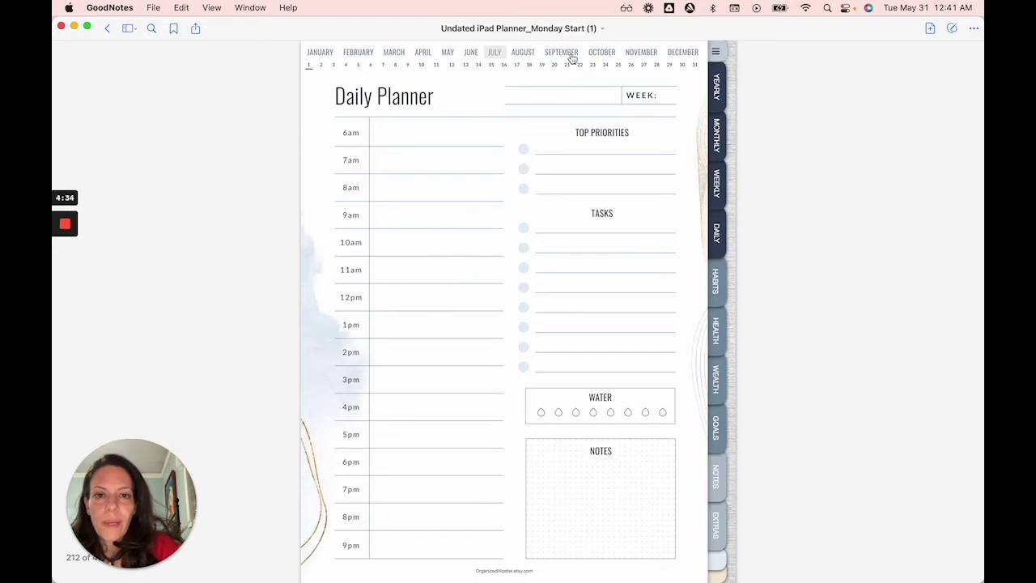
{"action": "left_click", "coordinate": [562, 52]}
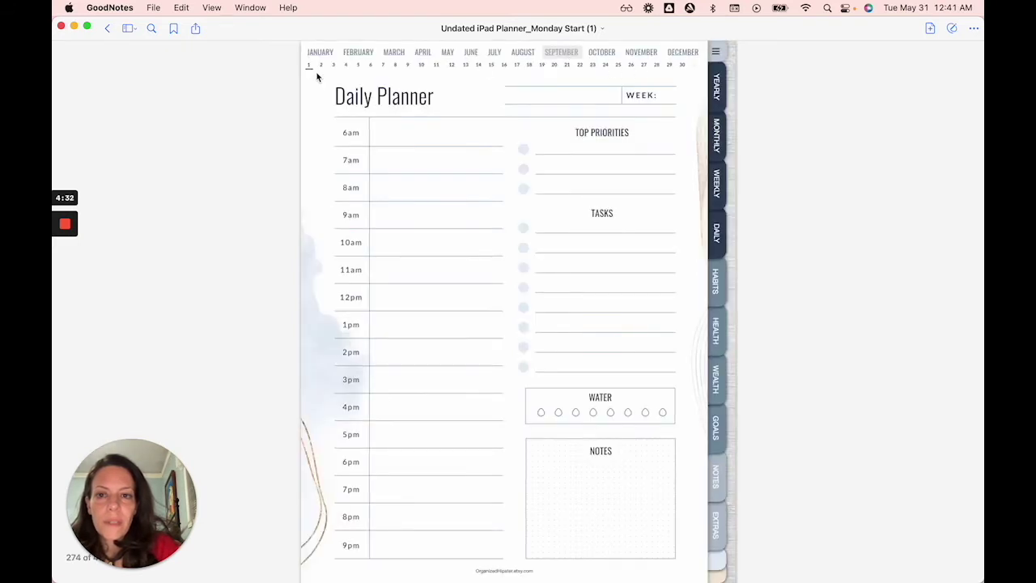
{"action": "left_click", "coordinate": [541, 66]}
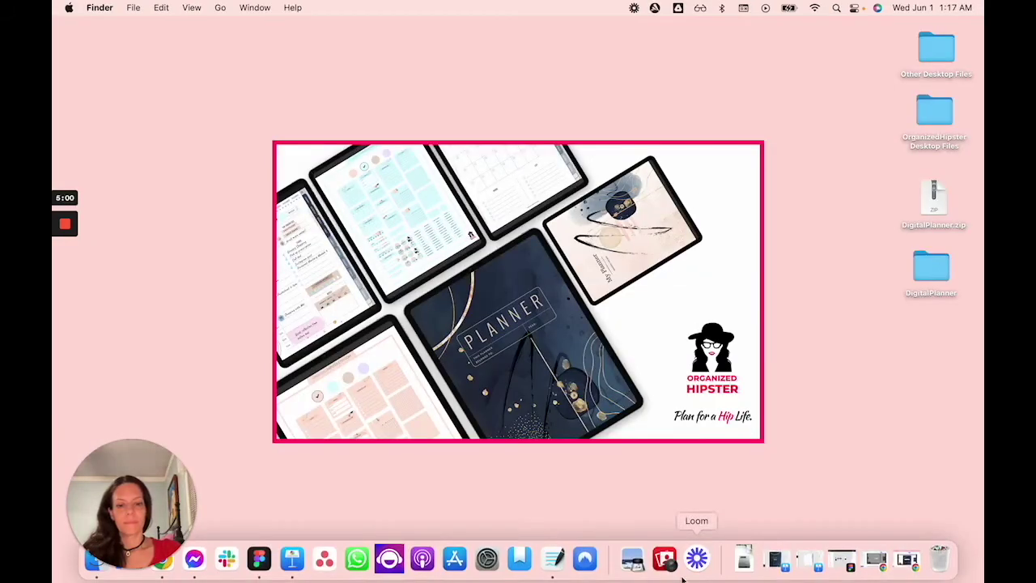
Step: Return to the GoodNotes planner from the Dock, now showing the HABITS divider
{"action": "left_click", "coordinate": [552, 559]}
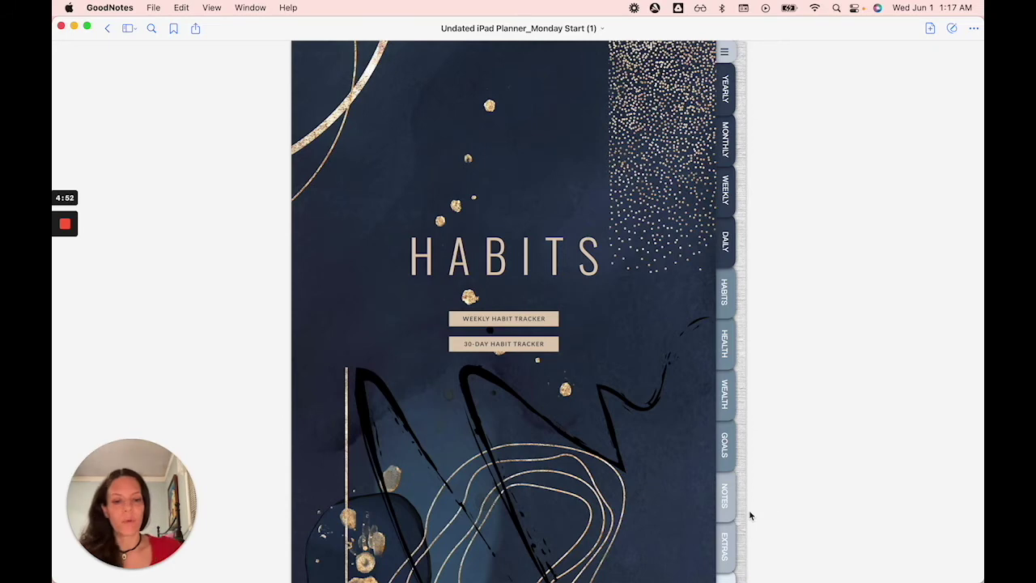
Step: Go from the Weekly Habit Tracker to the Health section and open the blank Workout Tracker page
{"action": "scroll", "coordinate": [749, 513], "scroll_direction": "down", "scroll_amount": 3}
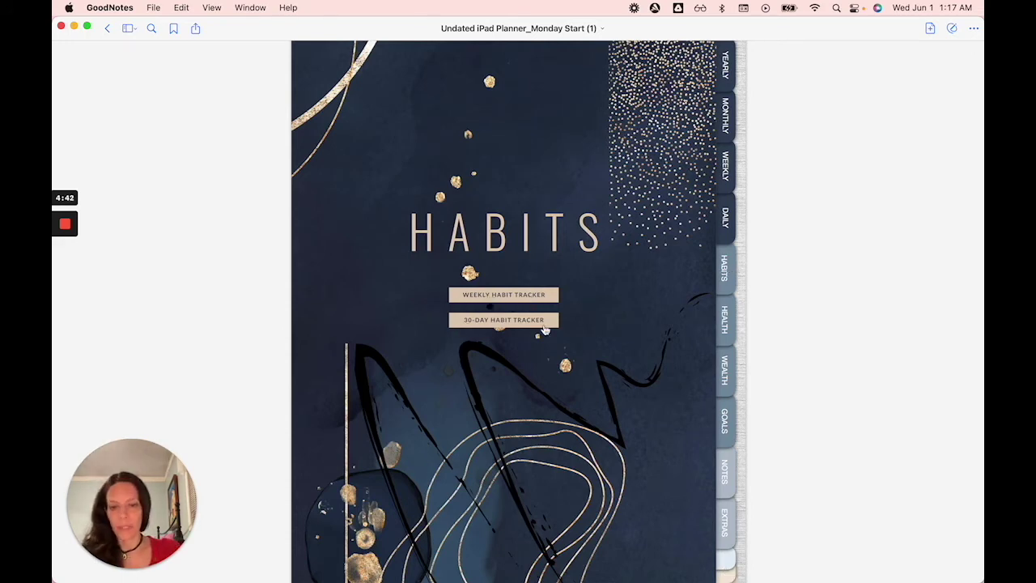
{"action": "left_click", "coordinate": [526, 297]}
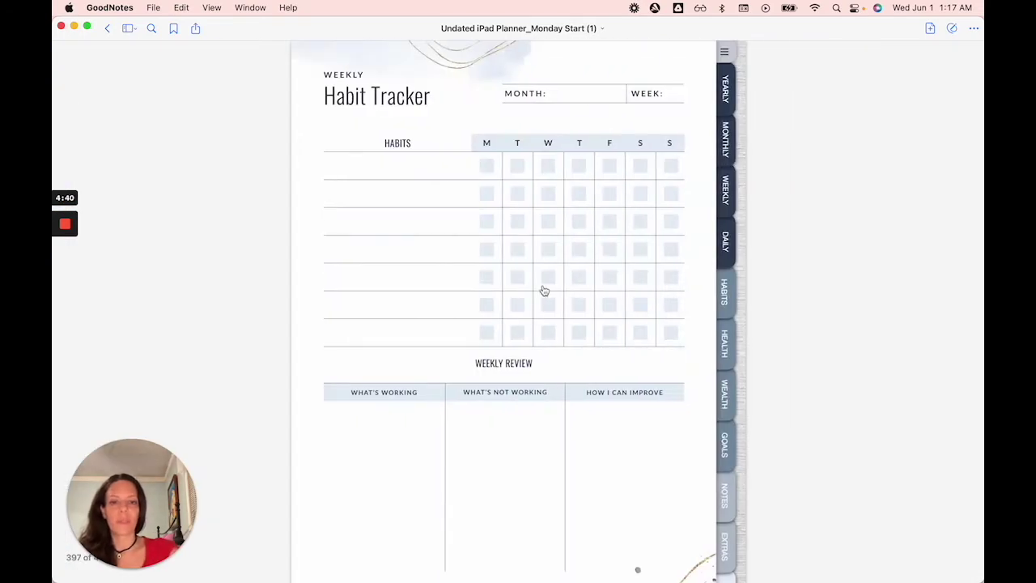
{"action": "scroll", "coordinate": [567, 271], "scroll_direction": "right", "scroll_amount": 5}
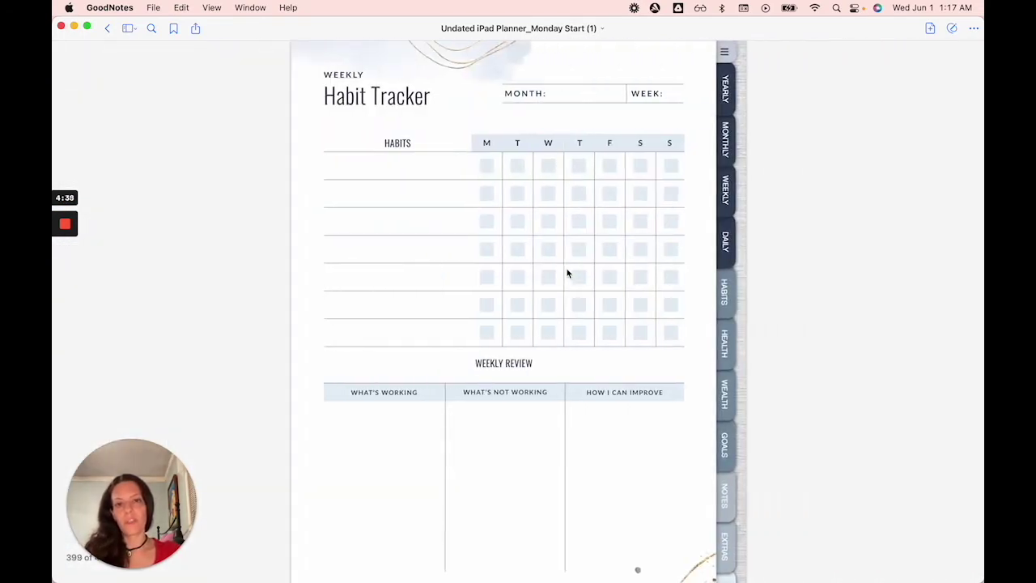
{"action": "scroll", "coordinate": [567, 273], "scroll_direction": "right", "scroll_amount": 10}
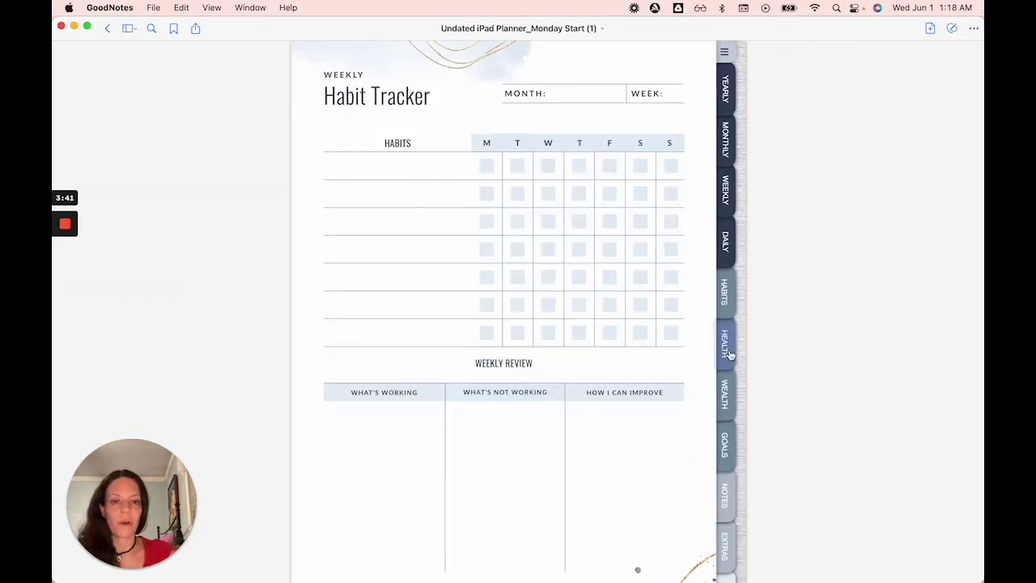
{"action": "left_click", "coordinate": [728, 352]}
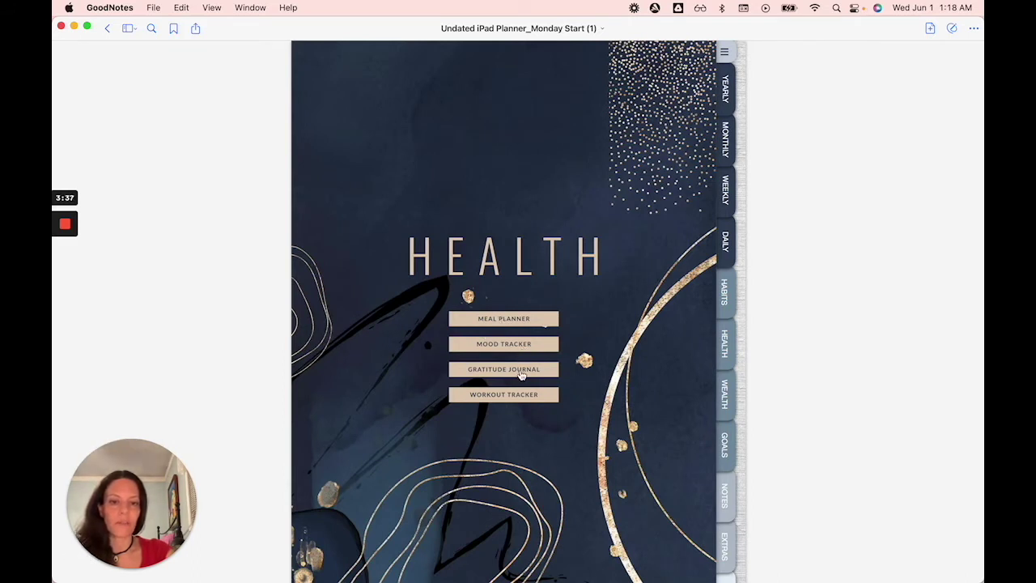
{"action": "left_click", "coordinate": [522, 399]}
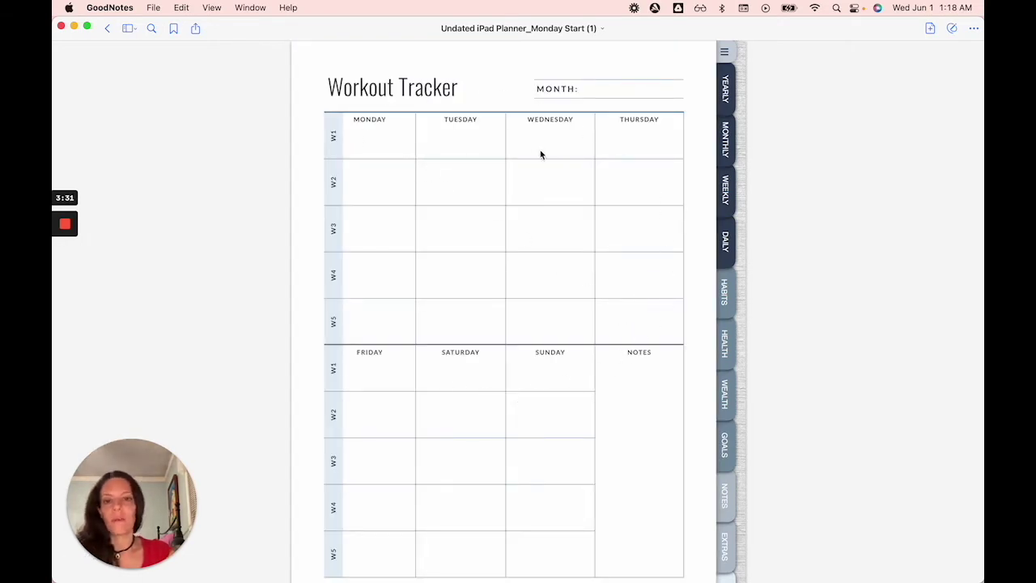
{"action": "scroll", "coordinate": [542, 156], "scroll_direction": "right", "scroll_amount": 10}
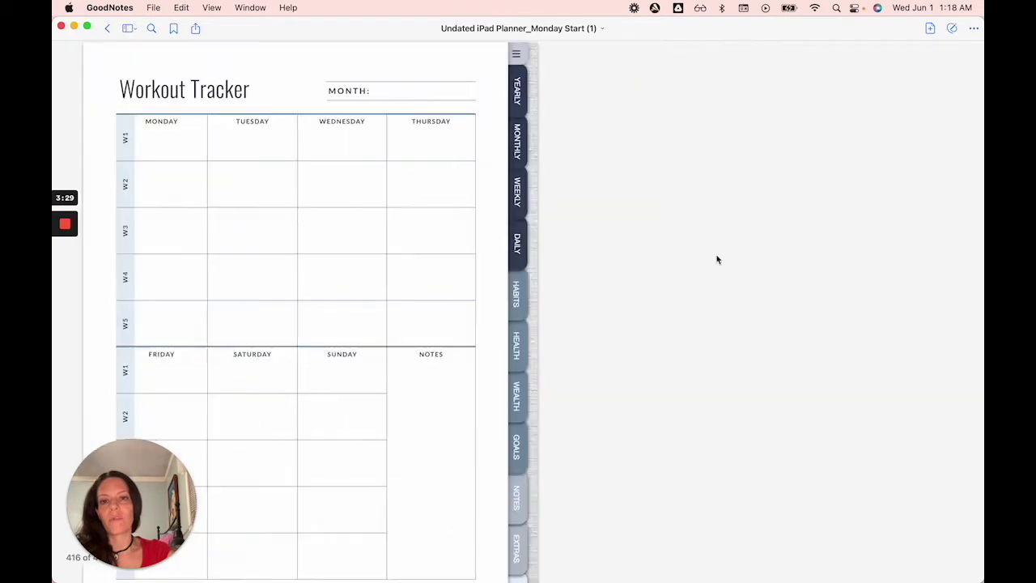
{"action": "scroll", "coordinate": [717, 259], "scroll_direction": "left", "scroll_amount": 10}
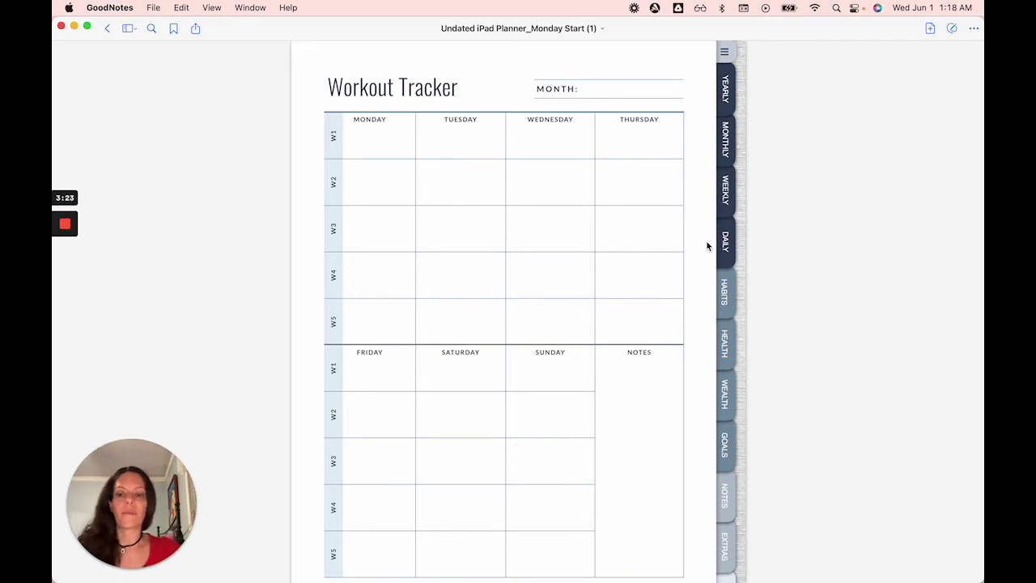
Step: Visit the Wealth, Health and Goals section divider pages using the side tabs
{"action": "left_click", "coordinate": [723, 351]}
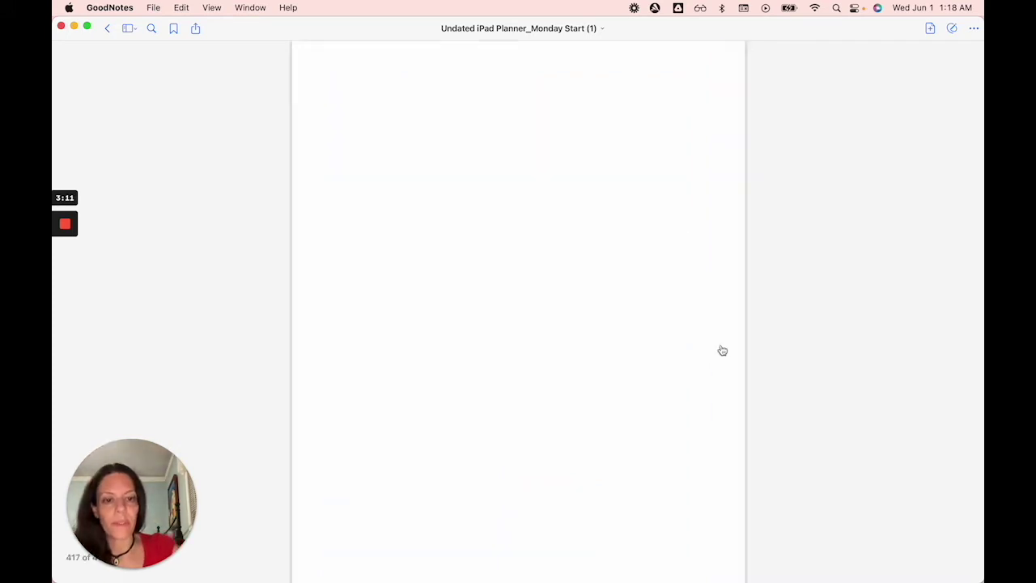
{"action": "left_click", "coordinate": [724, 348]}
{"action": "left_click", "coordinate": [724, 395]}
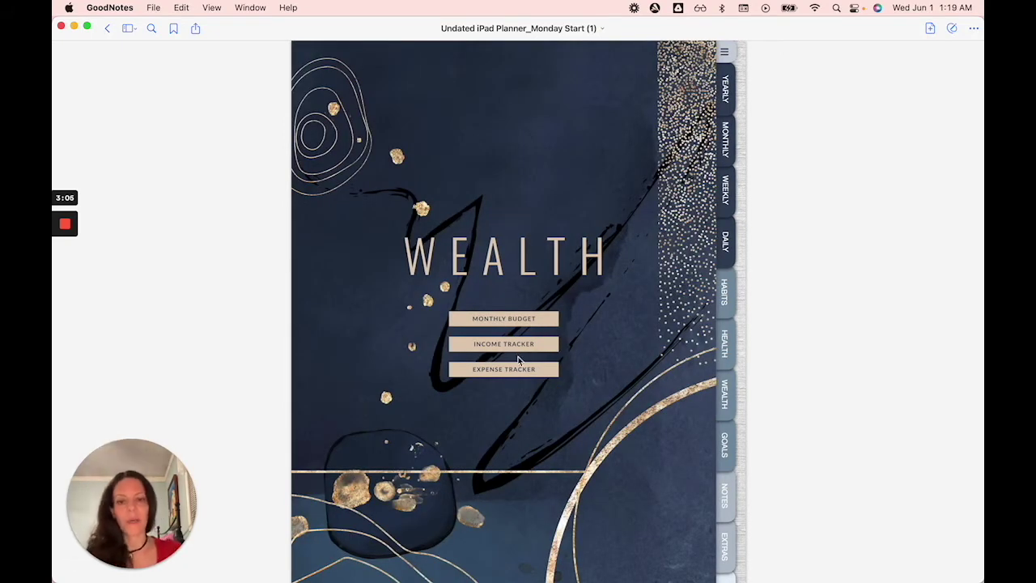
{"action": "left_click", "coordinate": [718, 441]}
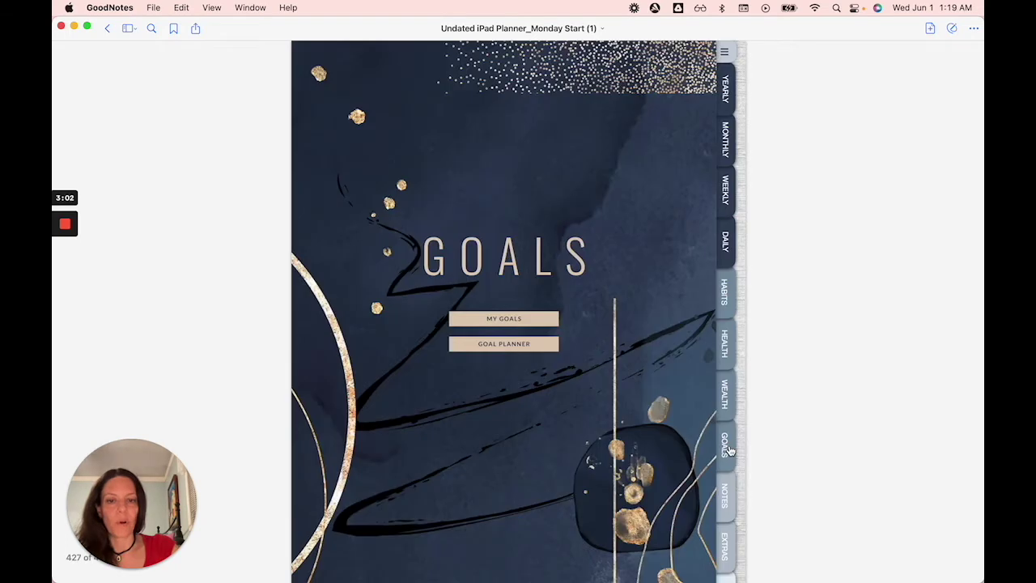
Step: Open the My Goals page, then the Goal Planner page from the Goals divider
{"action": "left_click", "coordinate": [495, 318]}
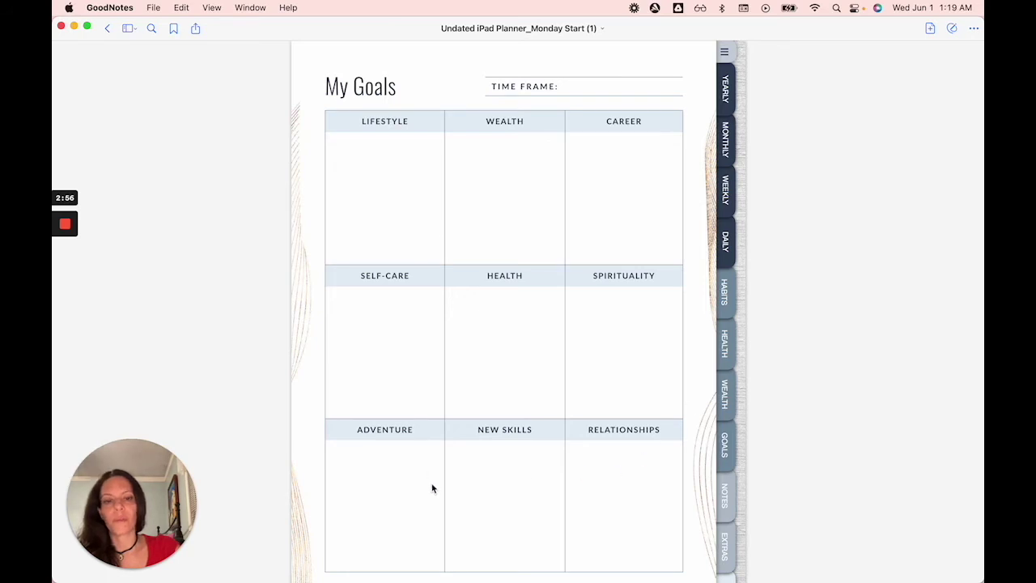
{"action": "left_click", "coordinate": [731, 441]}
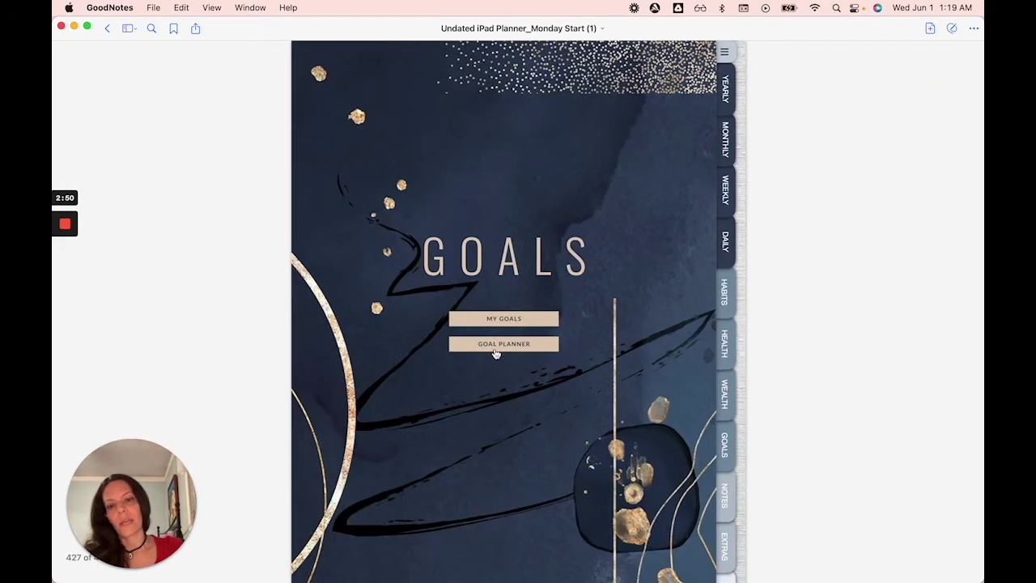
{"action": "left_click", "coordinate": [495, 348]}
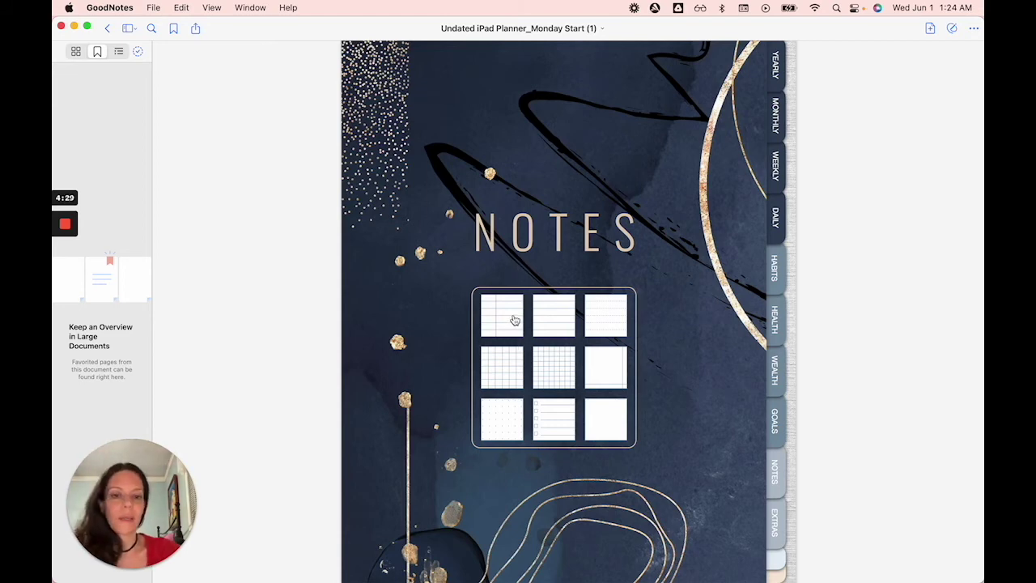
Step: Jump to a lined Notes page and add a Current Template page after it
{"action": "left_click", "coordinate": [514, 320]}
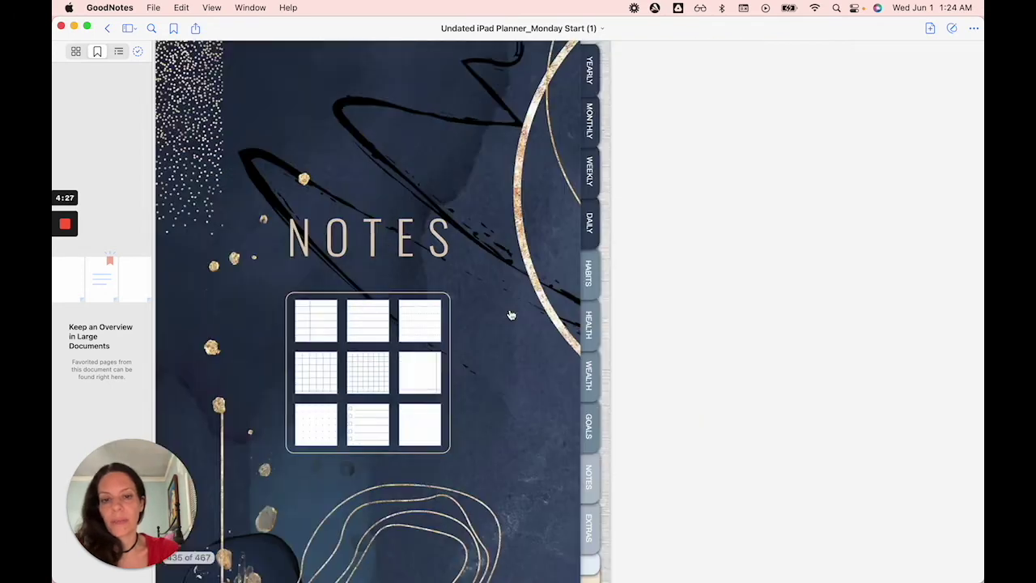
{"action": "scroll", "coordinate": [521, 226], "scroll_direction": "right", "scroll_amount": 5}
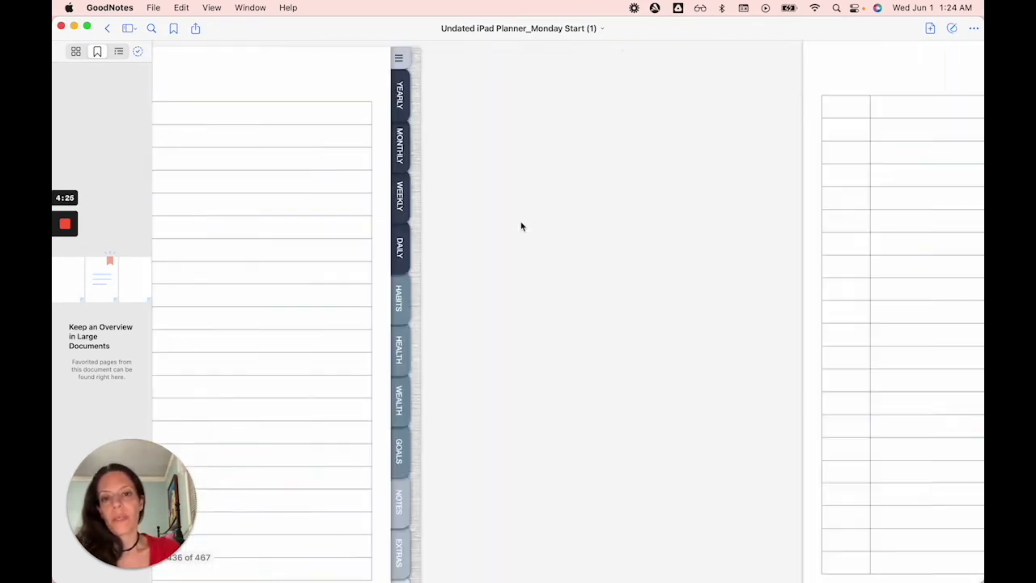
{"action": "scroll", "coordinate": [520, 226], "scroll_direction": "right", "scroll_amount": 5}
{"action": "scroll", "coordinate": [520, 227], "scroll_direction": "right", "scroll_amount": 10}
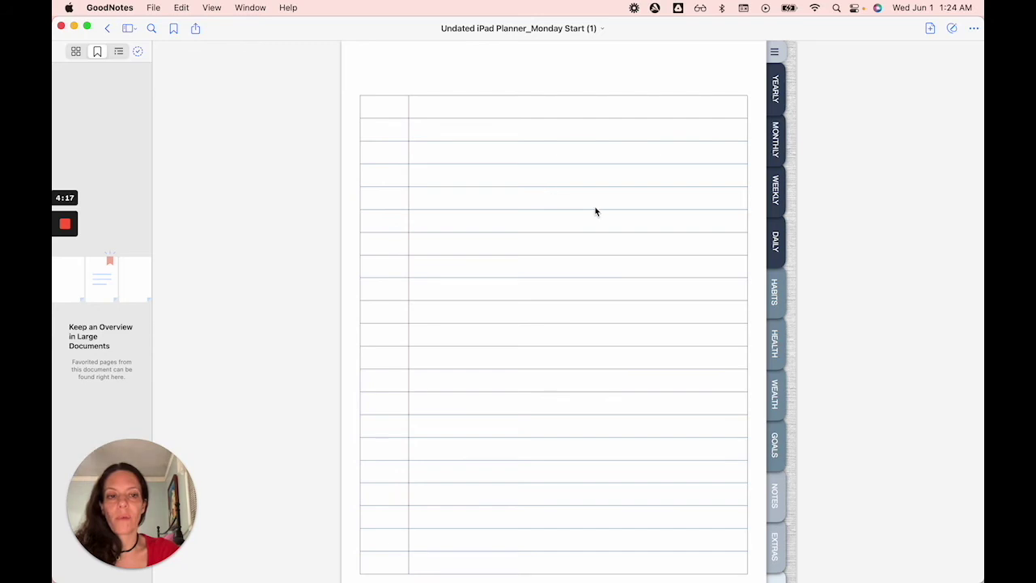
{"action": "left_click", "coordinate": [932, 29]}
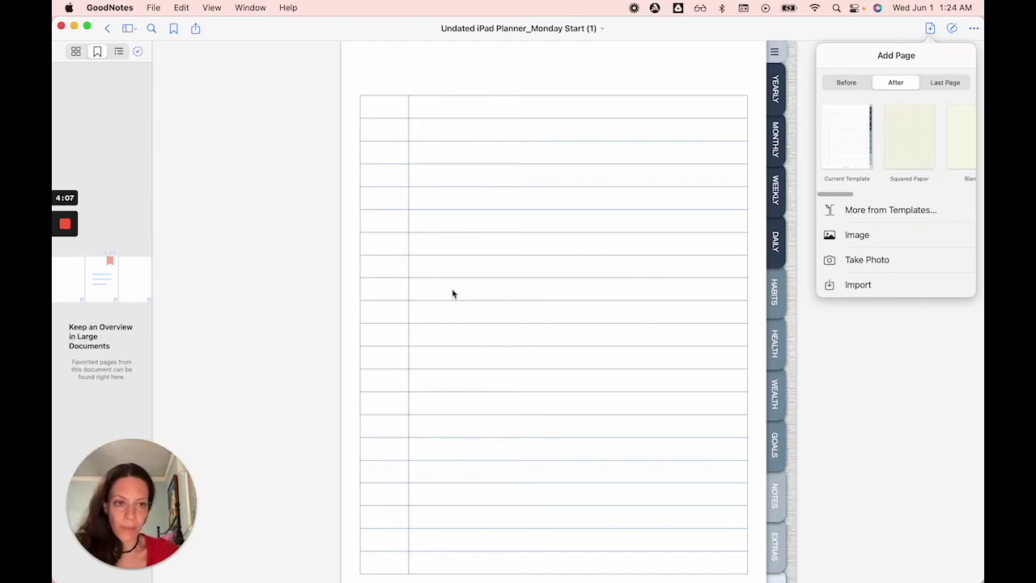
{"action": "left_click", "coordinate": [850, 143]}
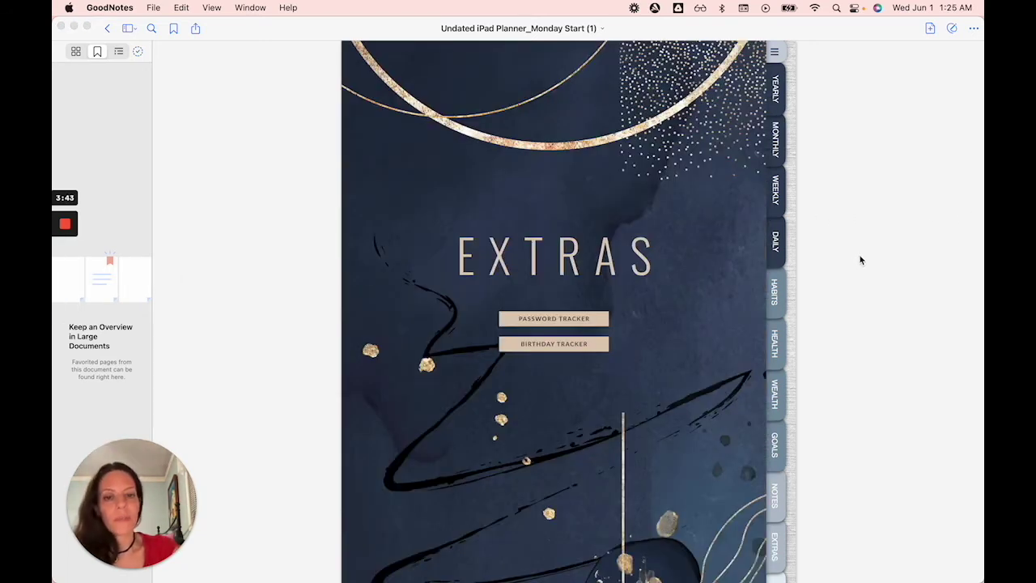
Step: Check the Password Tracker and Birthday Tracker pages in the Extras section
{"action": "left_click", "coordinate": [544, 319]}
{"action": "left_click", "coordinate": [571, 320]}
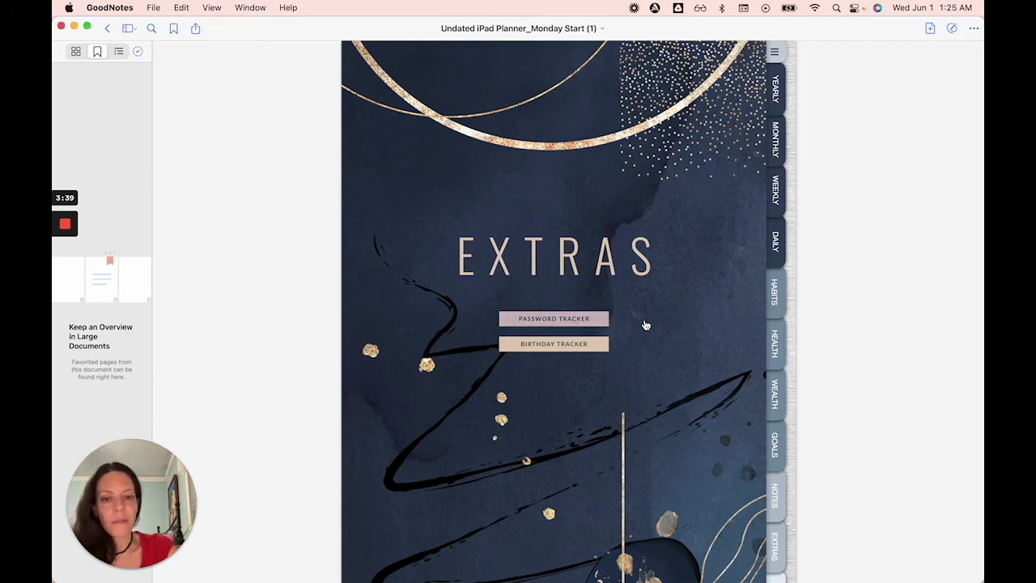
{"action": "scroll", "coordinate": [733, 323], "scroll_direction": "left", "scroll_amount": 5}
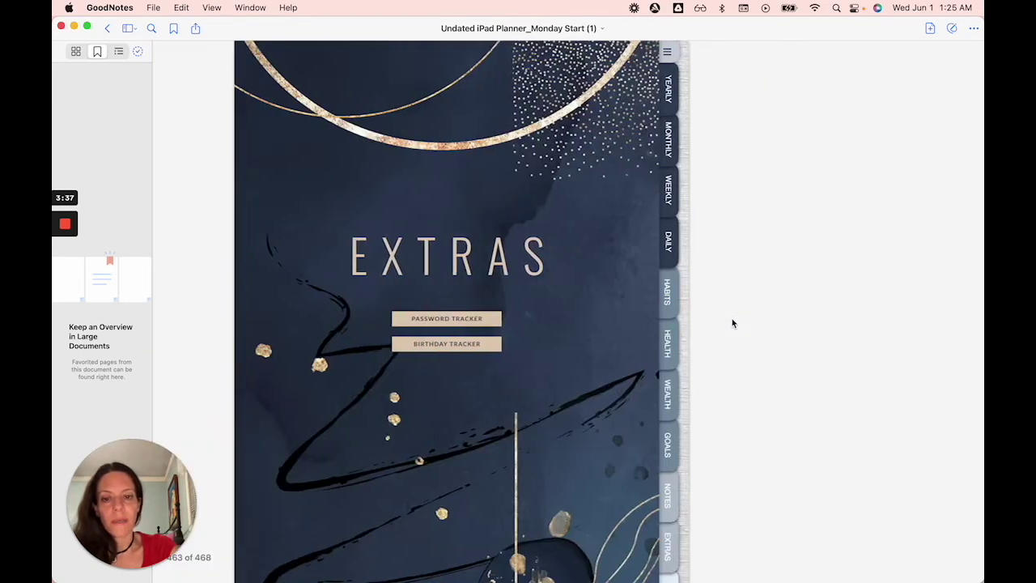
{"action": "left_click", "coordinate": [590, 344]}
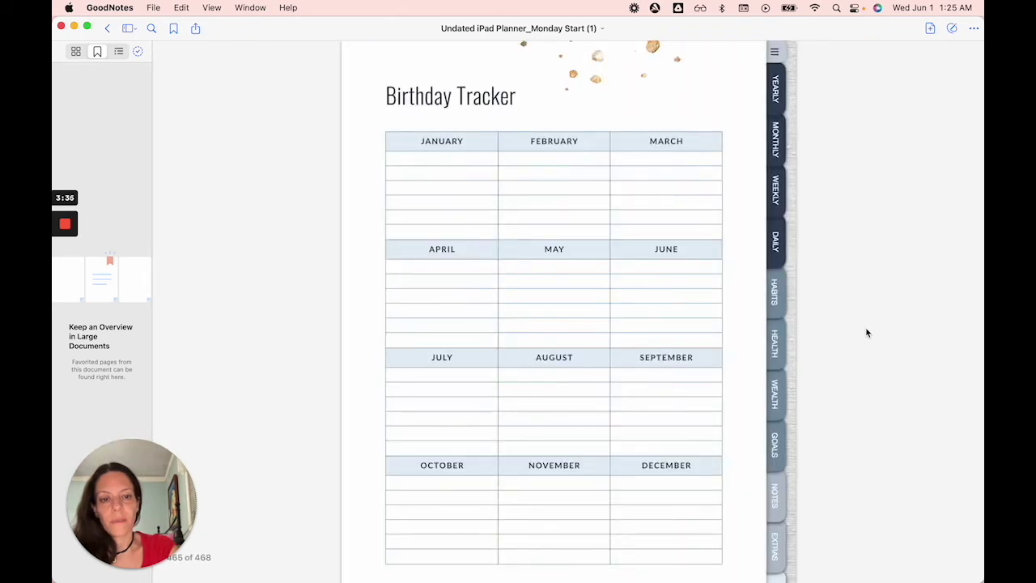
{"action": "scroll", "coordinate": [745, 324], "scroll_direction": "left", "scroll_amount": 2}
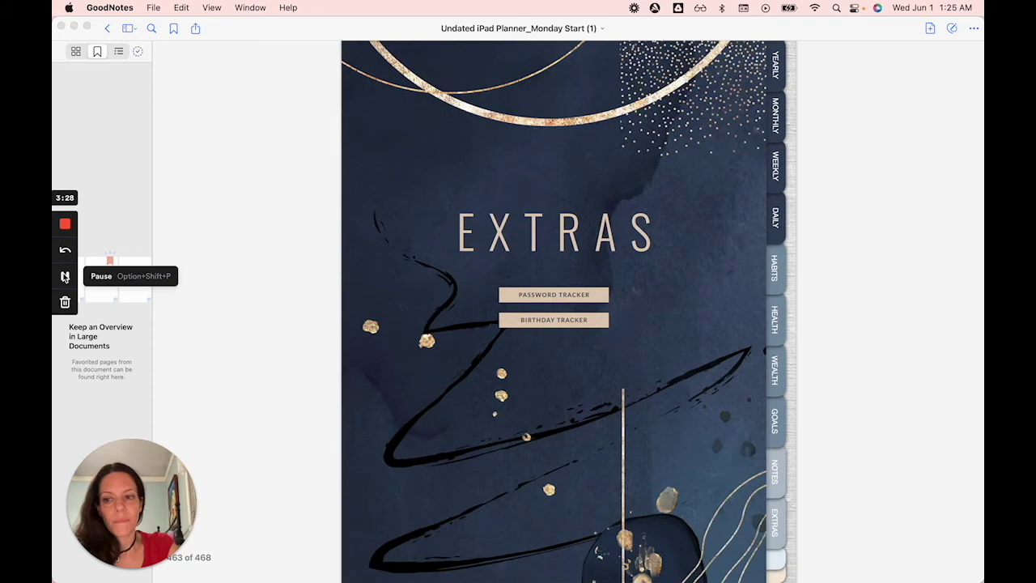
{"action": "scroll", "coordinate": [634, 483], "scroll_direction": "down", "scroll_amount": 1}
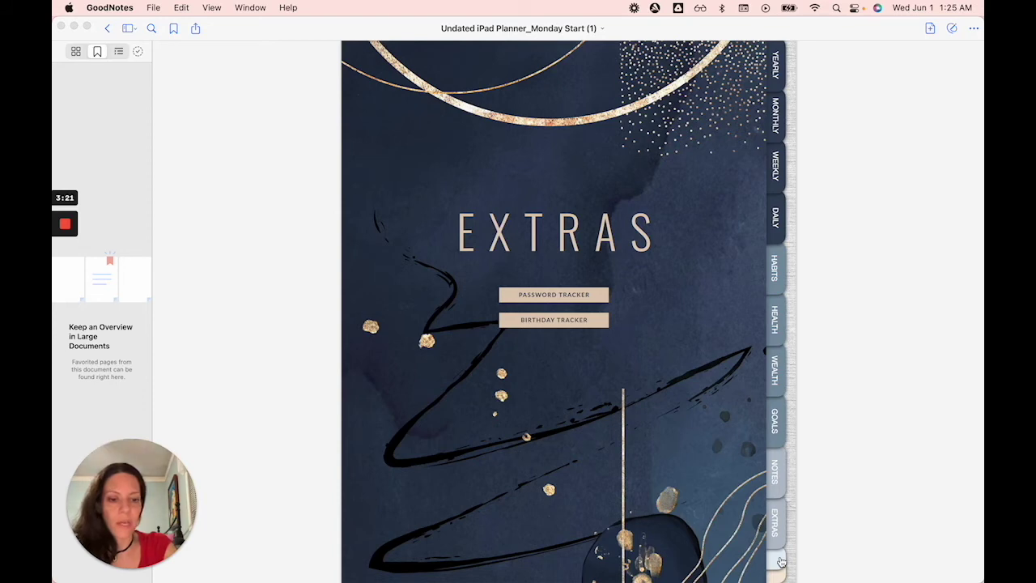
Step: Use the bottom custom tab to jump to the Gratitude Journal page
{"action": "left_click", "coordinate": [780, 562]}
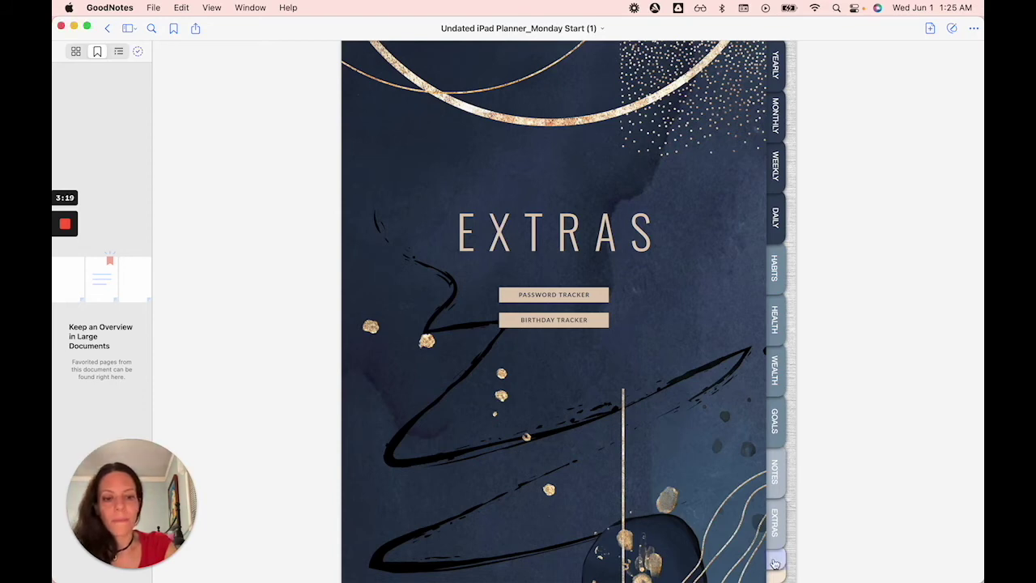
{"action": "left_click", "coordinate": [774, 562]}
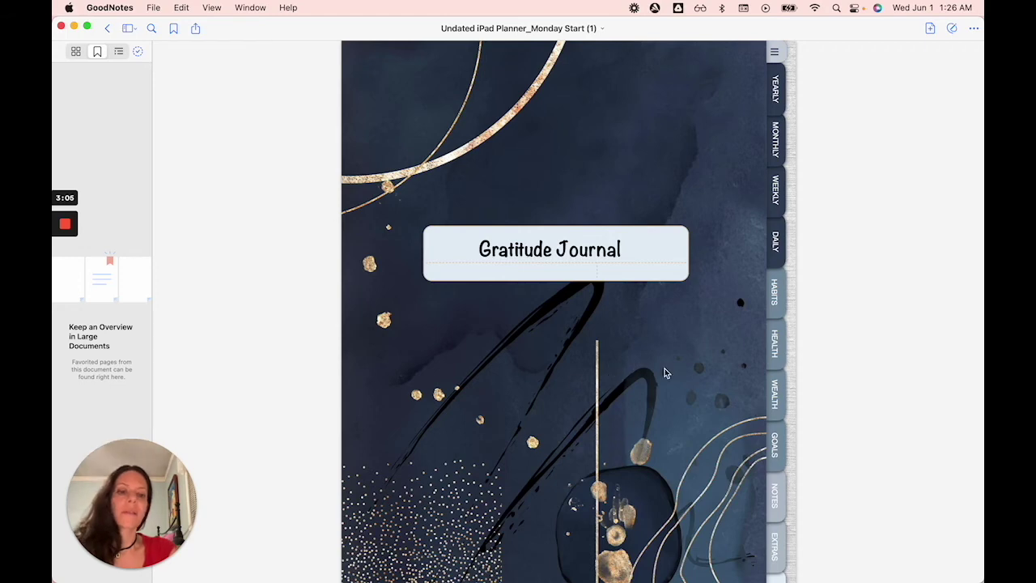
{"action": "scroll", "coordinate": [663, 372], "scroll_direction": "down", "scroll_amount": 3}
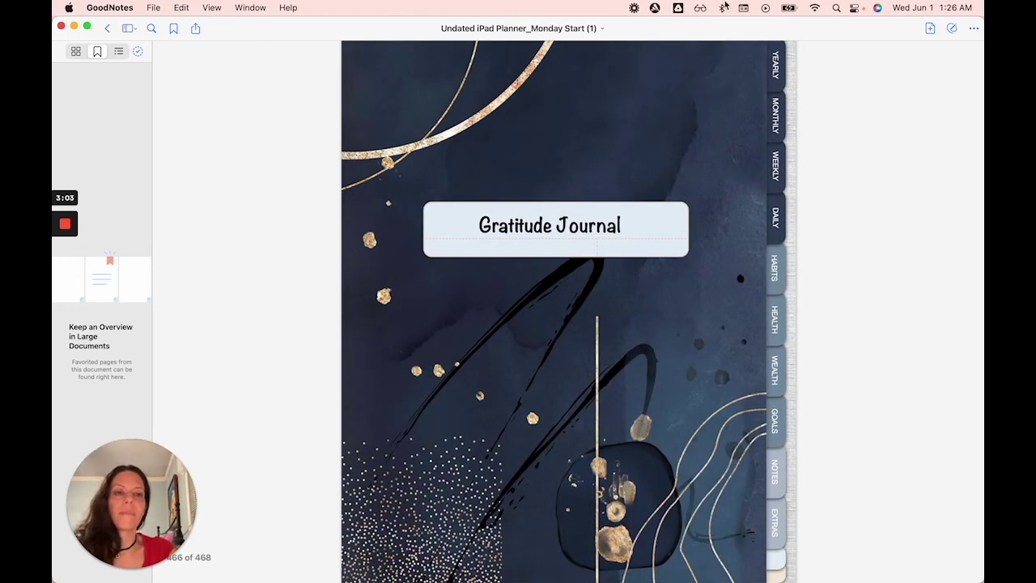
Step: Follow the Index page's Custom link twice to confirm it opens the Gratitude Journal
{"action": "left_click", "coordinate": [777, 69]}
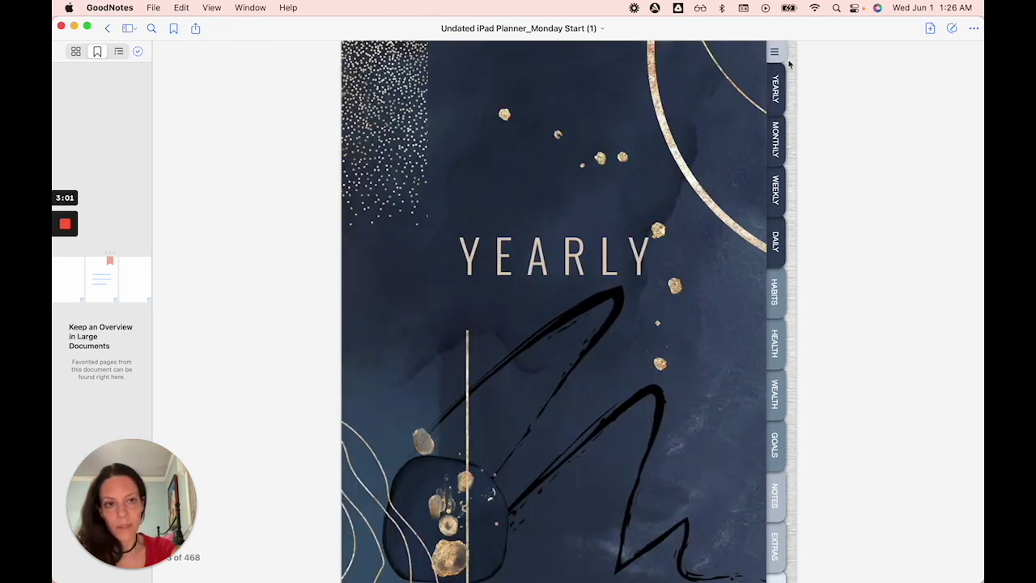
{"action": "left_click", "coordinate": [774, 52]}
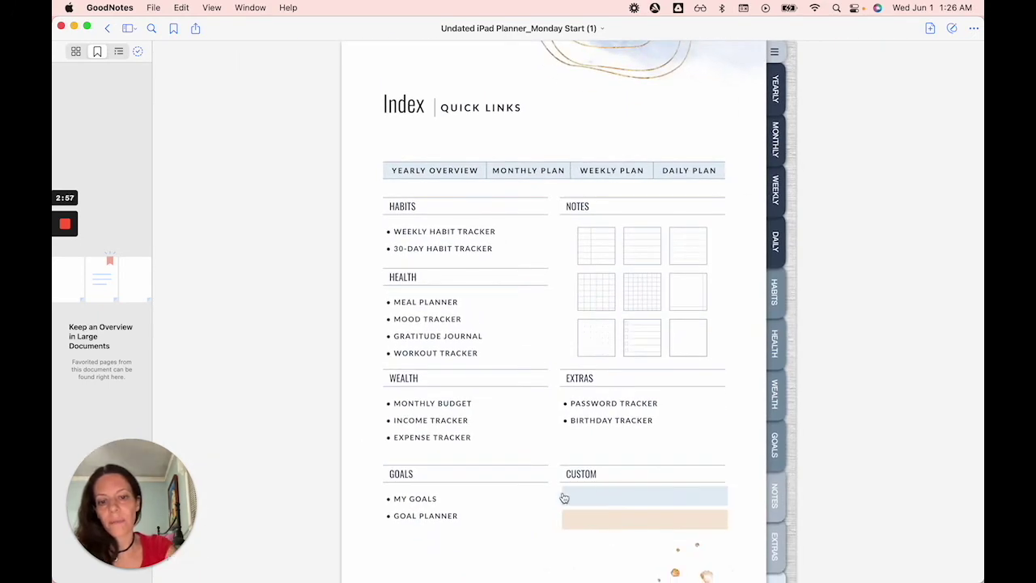
{"action": "left_click", "coordinate": [564, 497]}
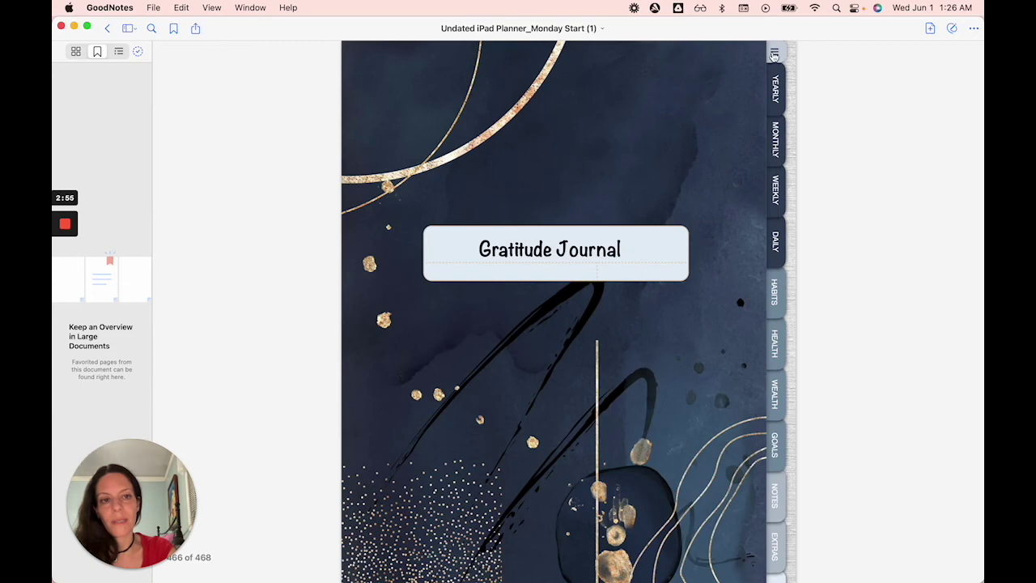
{"action": "left_click", "coordinate": [774, 54]}
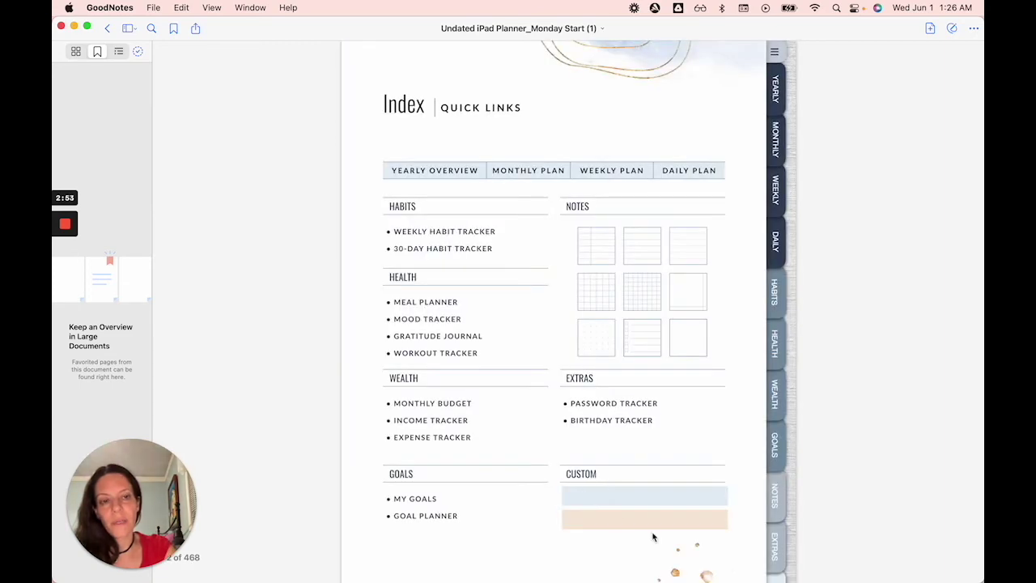
{"action": "left_click", "coordinate": [585, 494]}
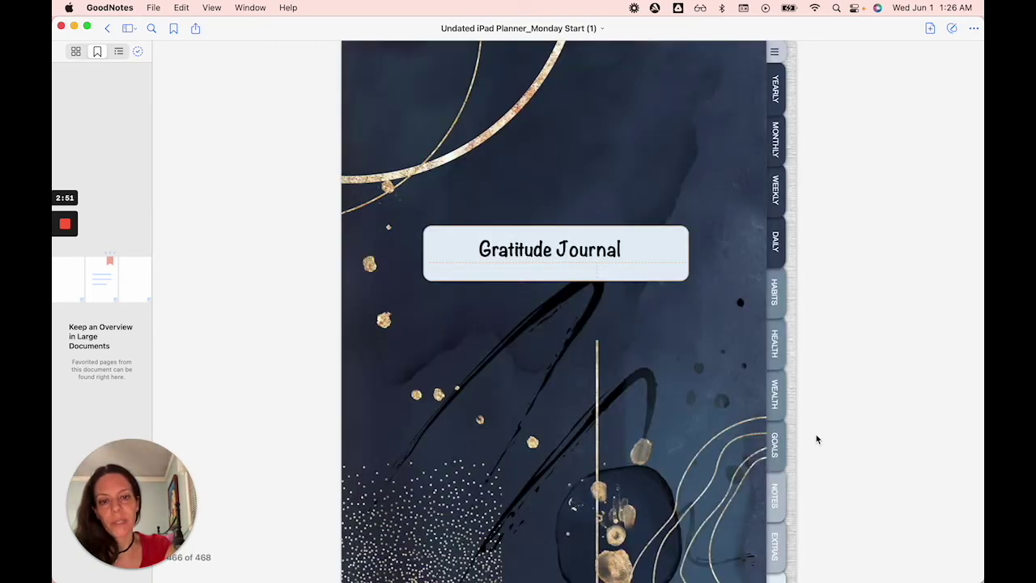
{"action": "scroll", "coordinate": [682, 428], "scroll_direction": "down", "scroll_amount": 2}
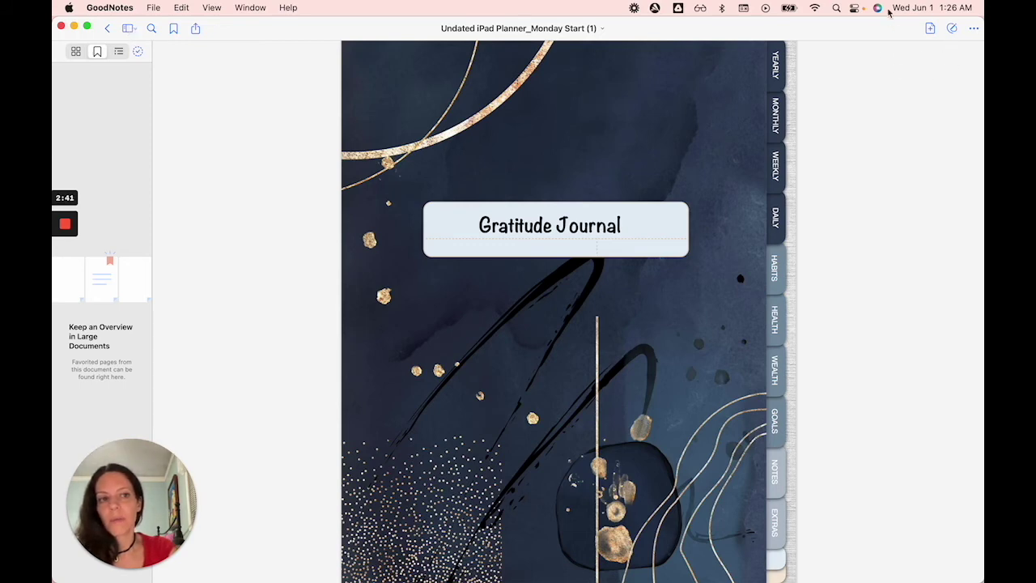
{"action": "left_click", "coordinate": [127, 30]}
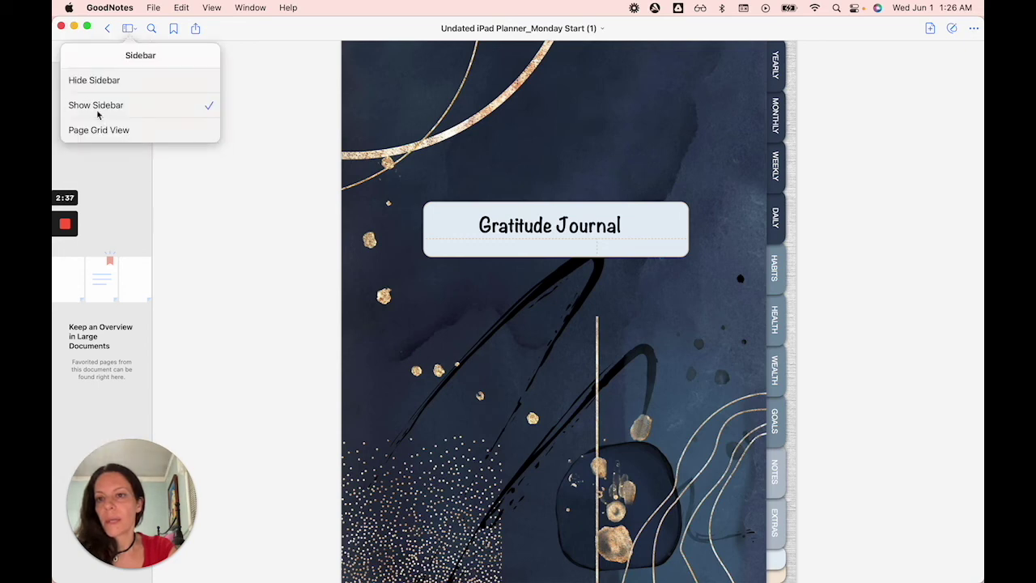
Step: Switch to the full-window Thumbnails view of all the planner's pages
{"action": "left_click", "coordinate": [97, 131]}
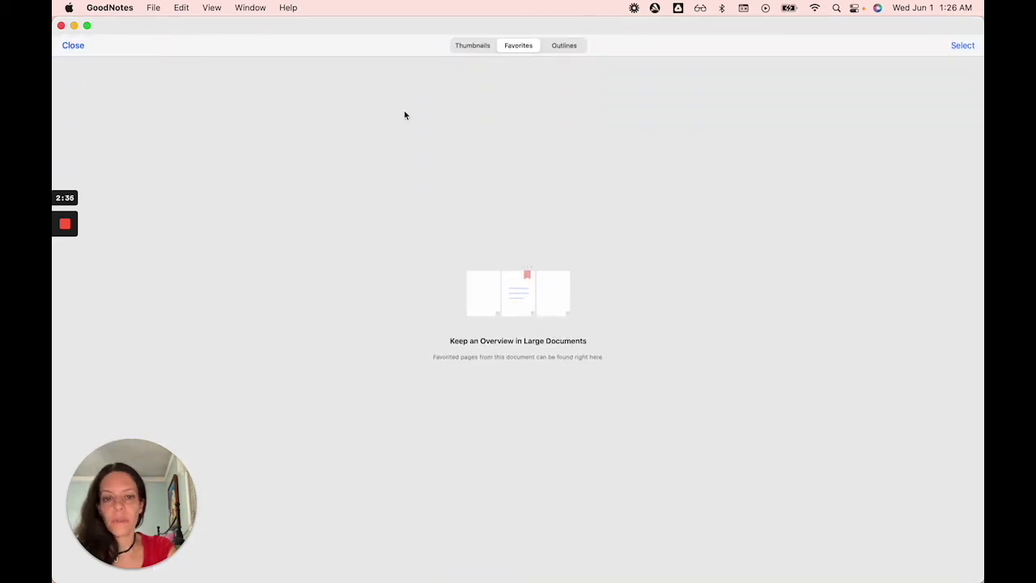
{"action": "left_click", "coordinate": [483, 50]}
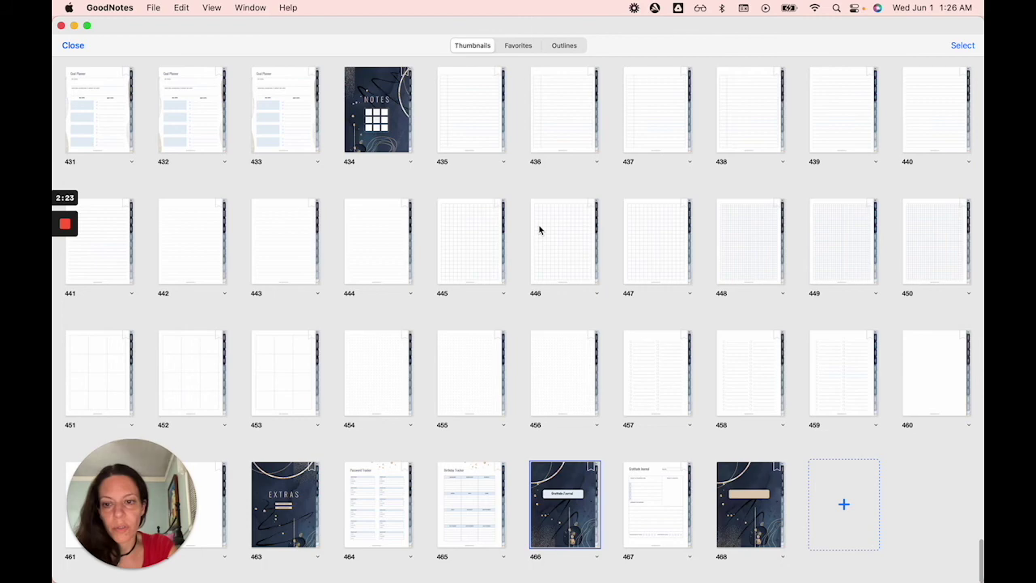
{"action": "scroll", "coordinate": [539, 229], "scroll_direction": "up", "scroll_amount": 3}
{"action": "scroll", "coordinate": [539, 229], "scroll_direction": "up", "scroll_amount": 5}
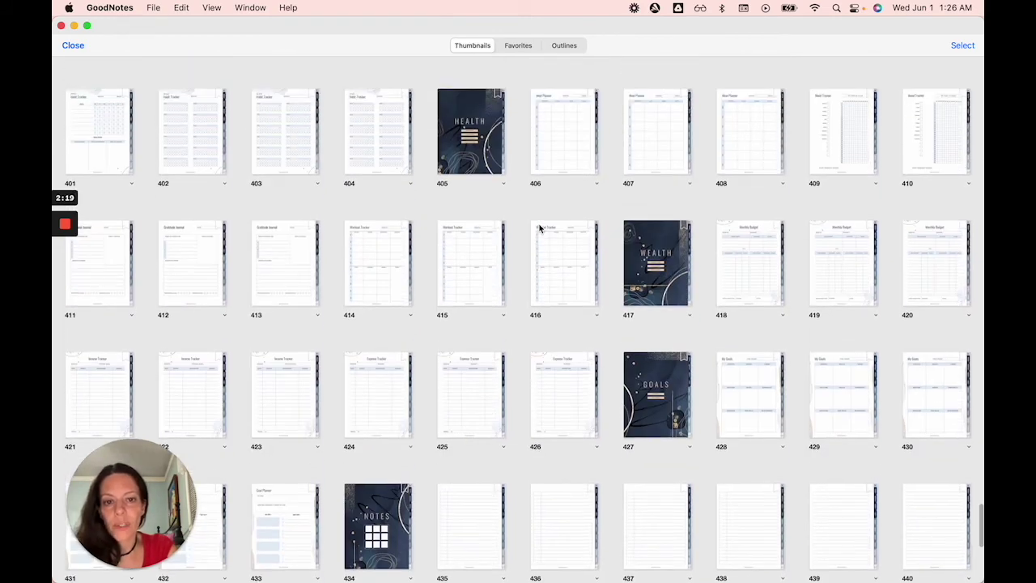
{"action": "scroll", "coordinate": [546, 239], "scroll_direction": "up", "scroll_amount": 1}
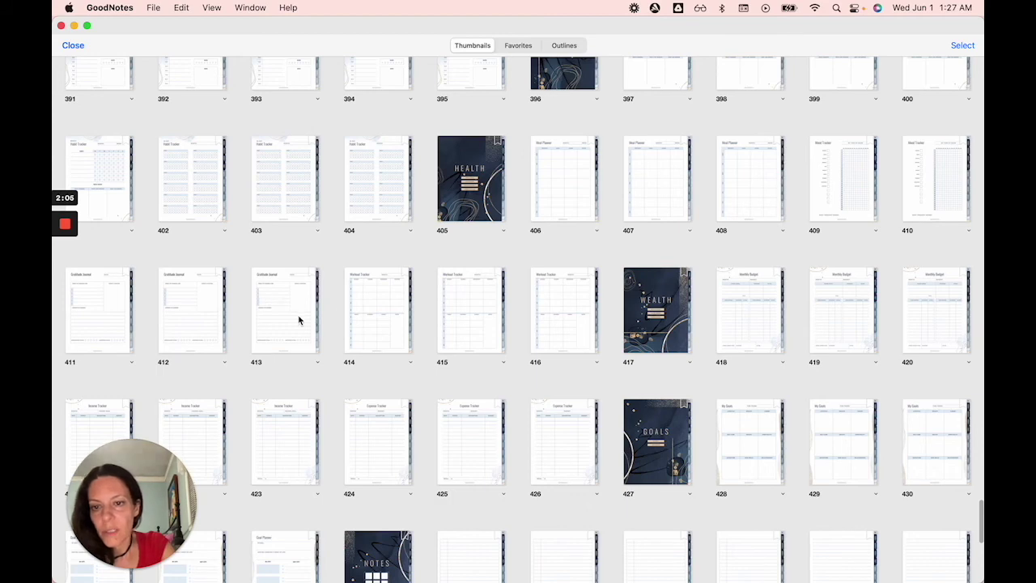
Step: Select Gratitude Journal page 413, copy it, and return to the document
{"action": "left_click", "coordinate": [959, 47]}
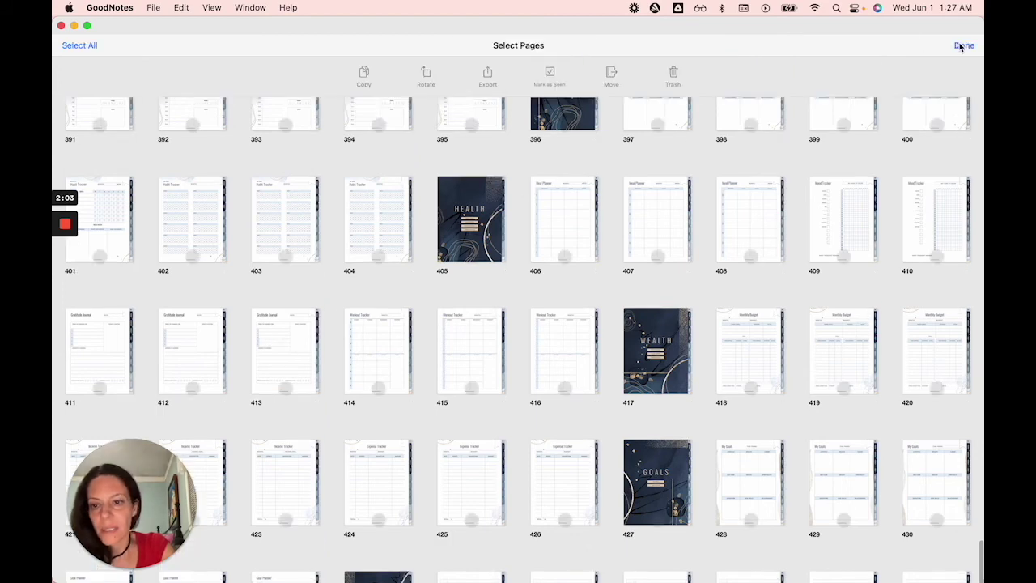
{"action": "left_click", "coordinate": [285, 389]}
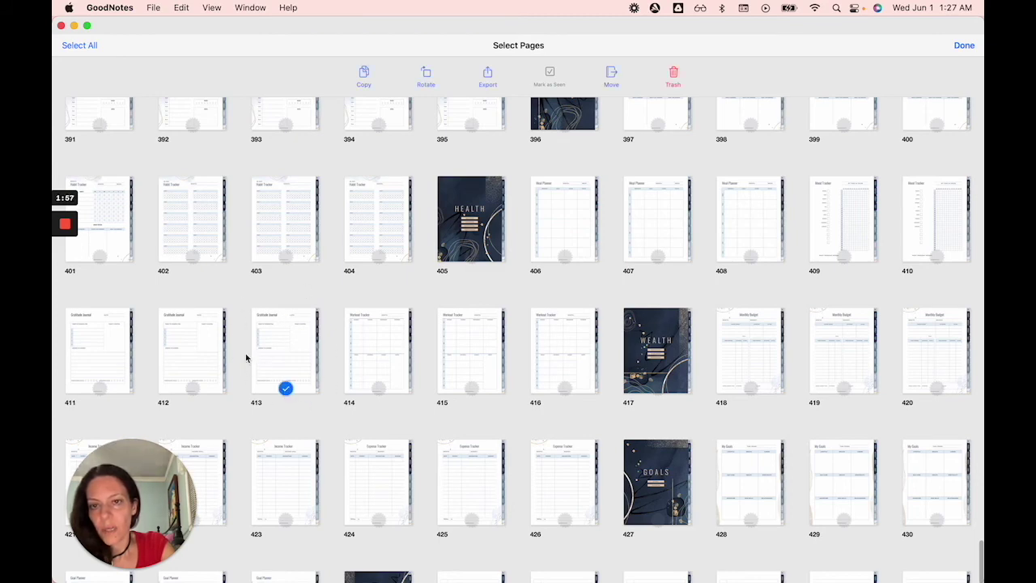
{"action": "left_click", "coordinate": [364, 76]}
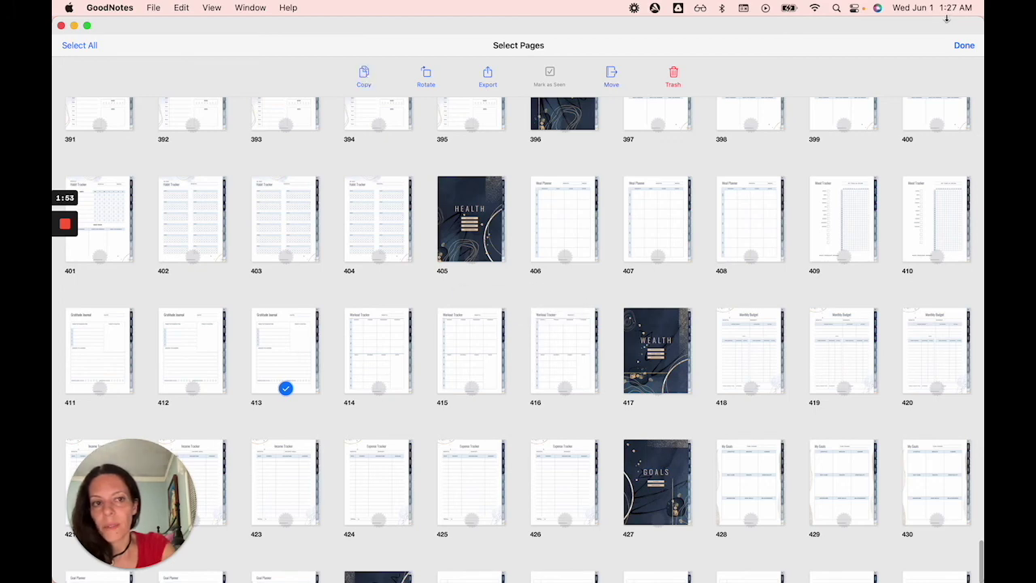
{"action": "left_click", "coordinate": [963, 46]}
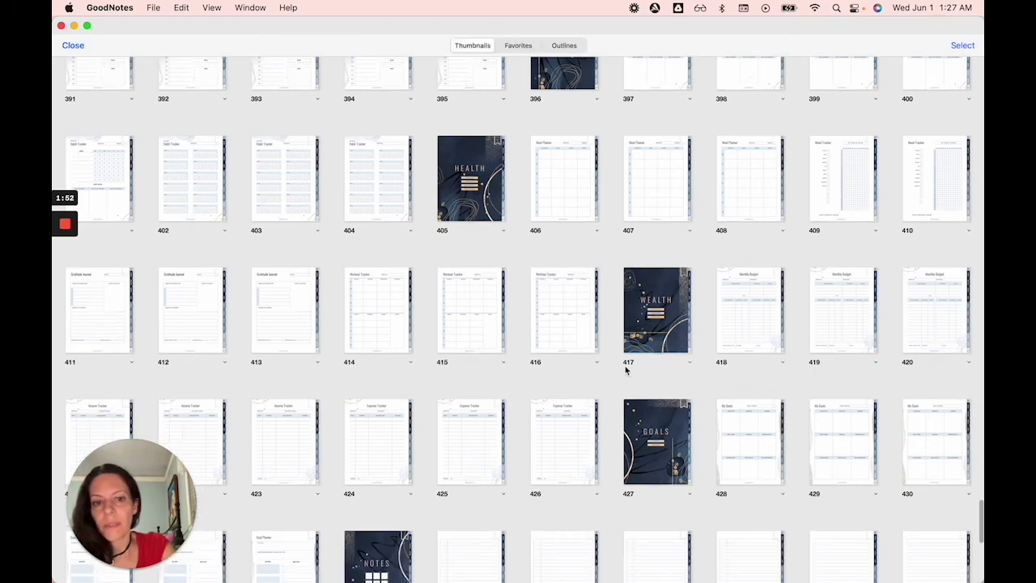
{"action": "left_click", "coordinate": [74, 46]}
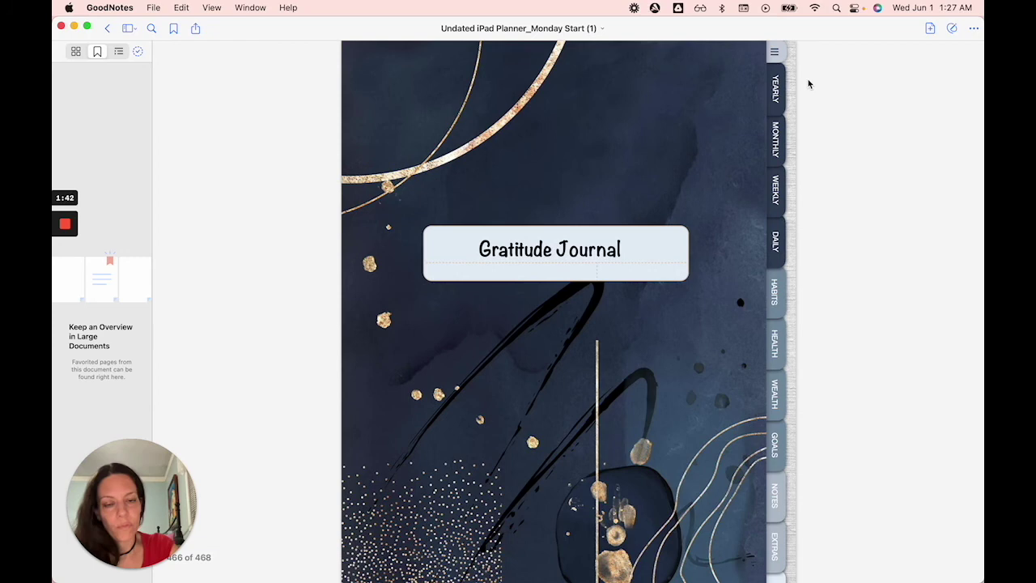
Step: Paste the copied Gratitude Journal page after the cover and swipe through to verify 469 pages
{"action": "left_click", "coordinate": [931, 29]}
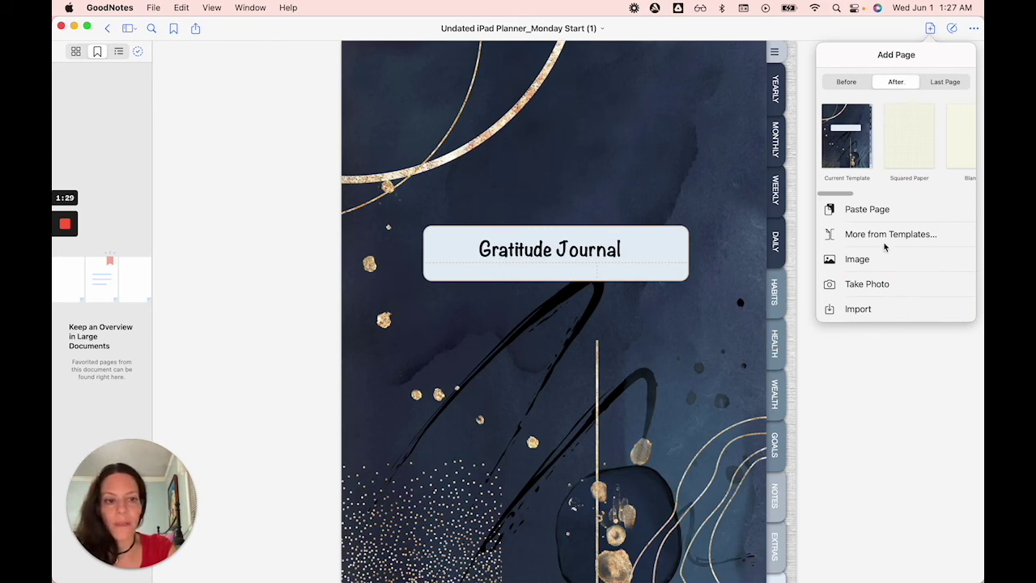
{"action": "left_click", "coordinate": [855, 211]}
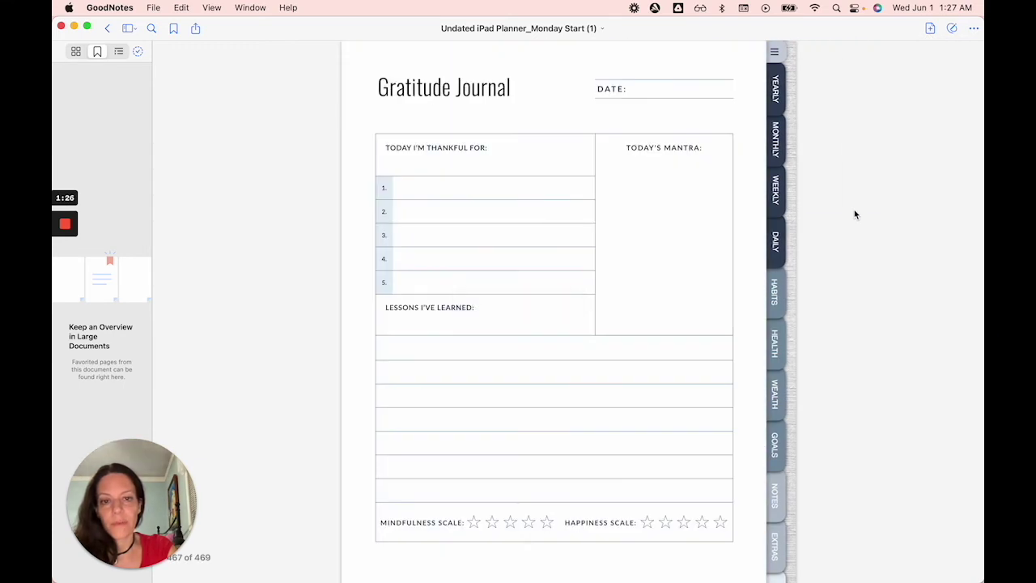
{"action": "scroll", "coordinate": [533, 197], "scroll_direction": "left", "scroll_amount": 5}
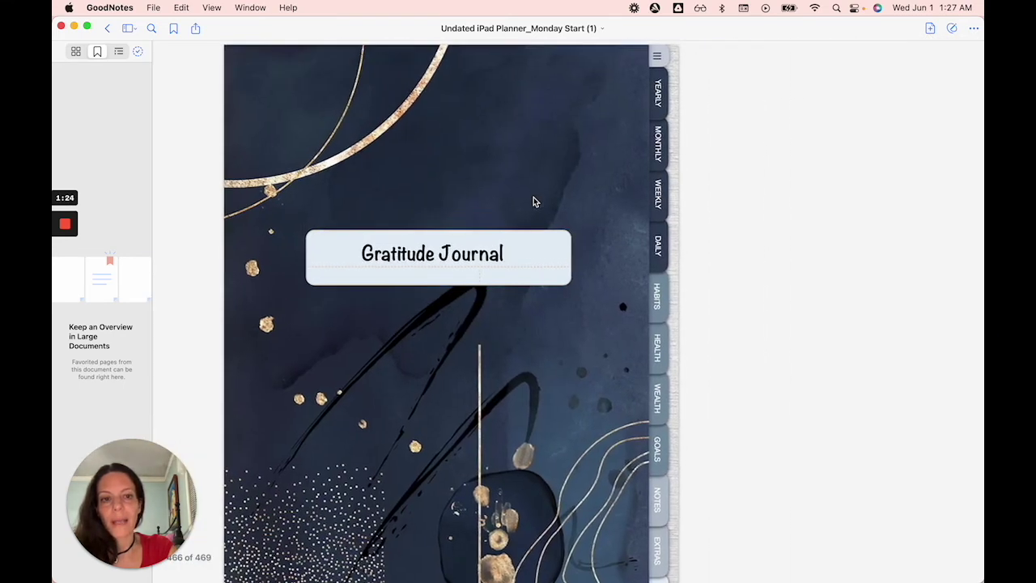
{"action": "scroll", "coordinate": [533, 196], "scroll_direction": "right", "scroll_amount": 5}
{"action": "scroll", "coordinate": [429, 105], "scroll_direction": "right", "scroll_amount": 5}
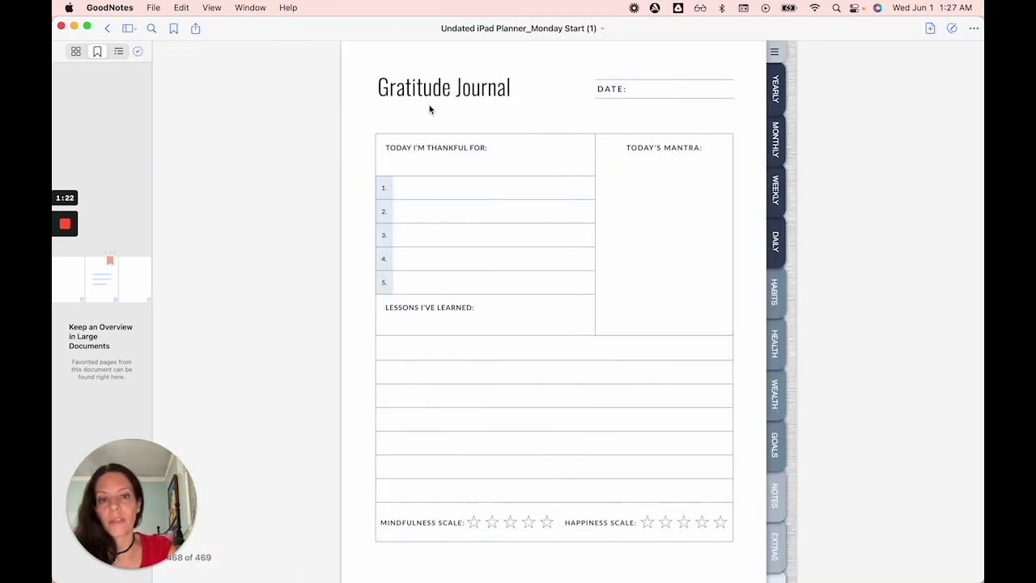
{"action": "scroll", "coordinate": [605, 202], "scroll_direction": "right", "scroll_amount": 3}
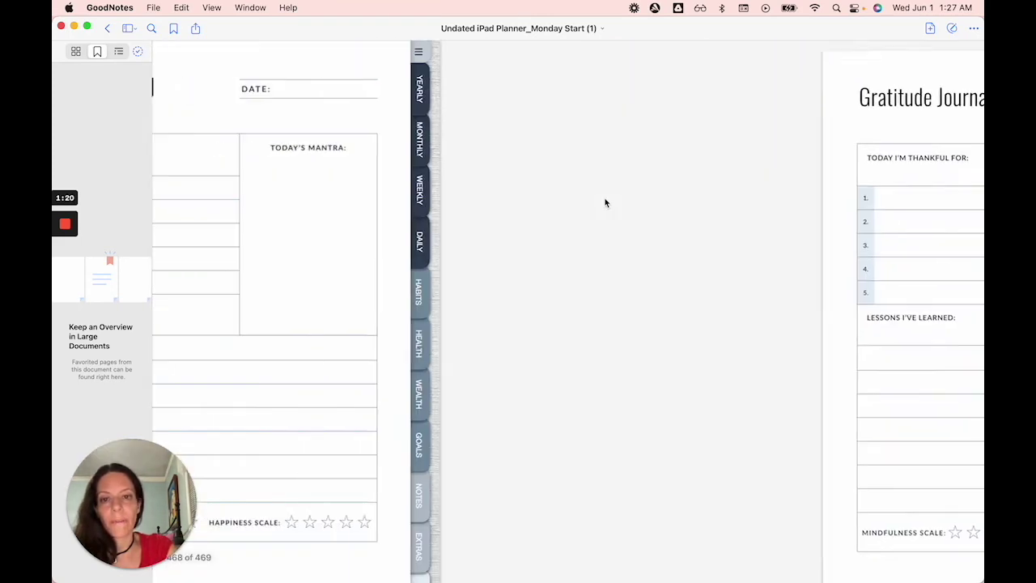
{"action": "scroll", "coordinate": [479, 143], "scroll_direction": "left", "scroll_amount": 1}
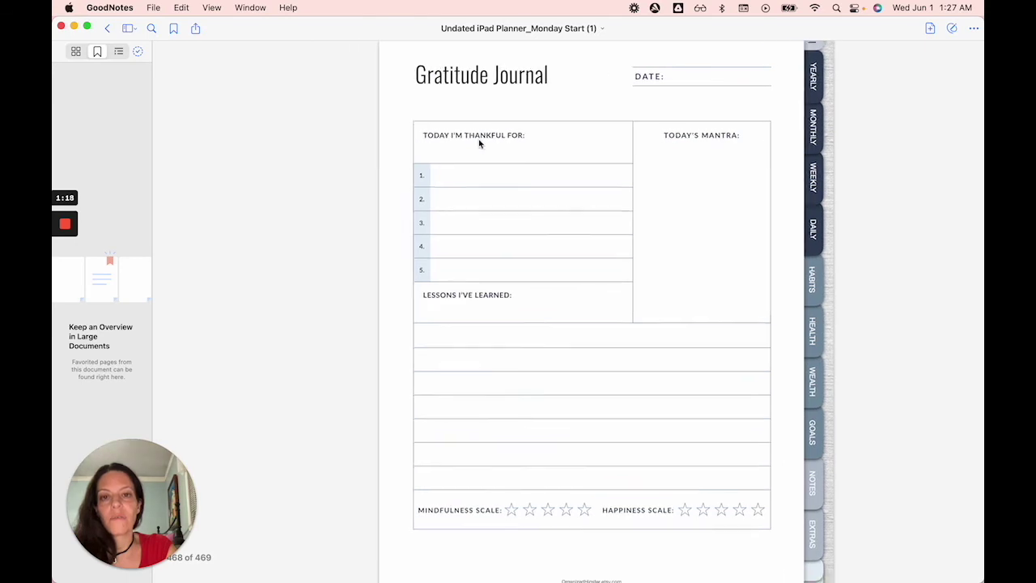
{"action": "scroll", "coordinate": [809, 89], "scroll_direction": "left", "scroll_amount": 3}
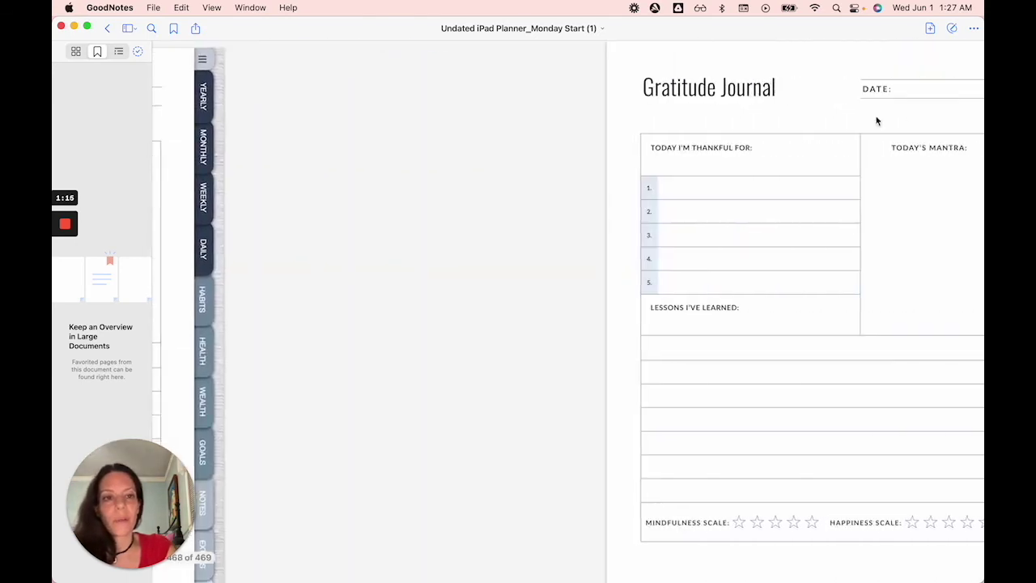
{"action": "scroll", "coordinate": [663, 130], "scroll_direction": "down", "scroll_amount": 1}
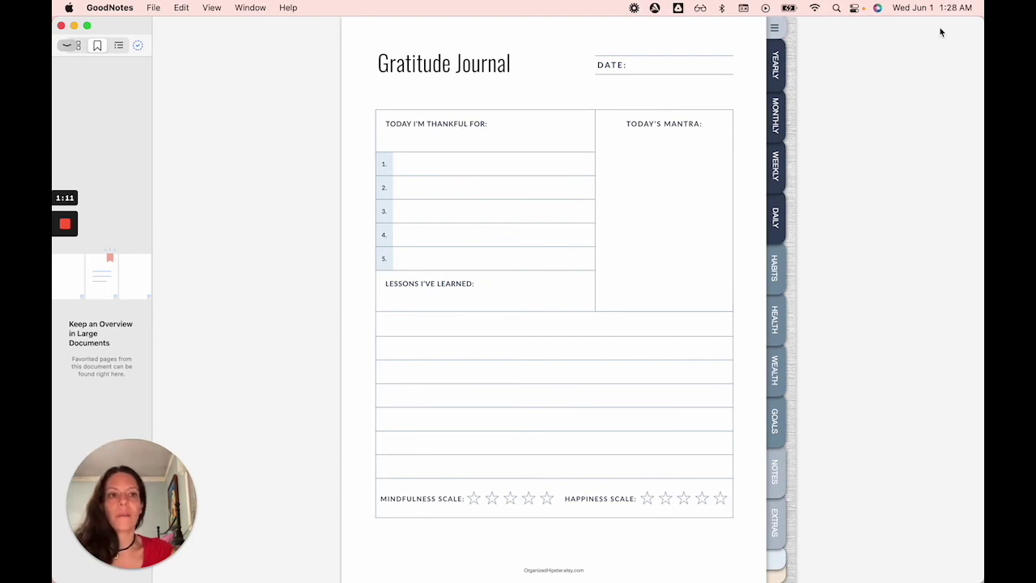
{"action": "scroll", "coordinate": [741, 103], "scroll_direction": "down", "scroll_amount": 1}
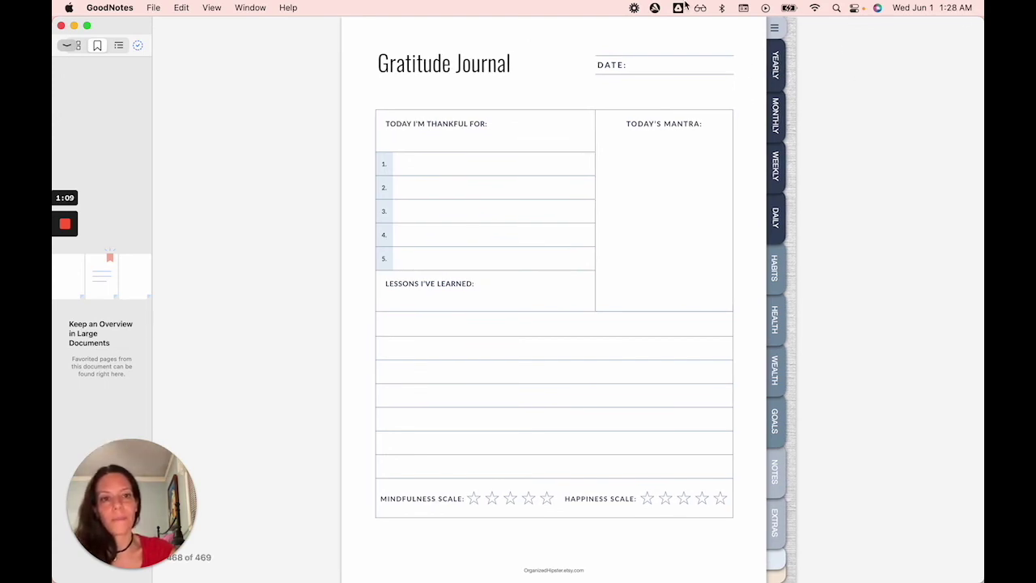
{"action": "scroll", "coordinate": [241, 46], "scroll_direction": "up", "scroll_amount": 1}
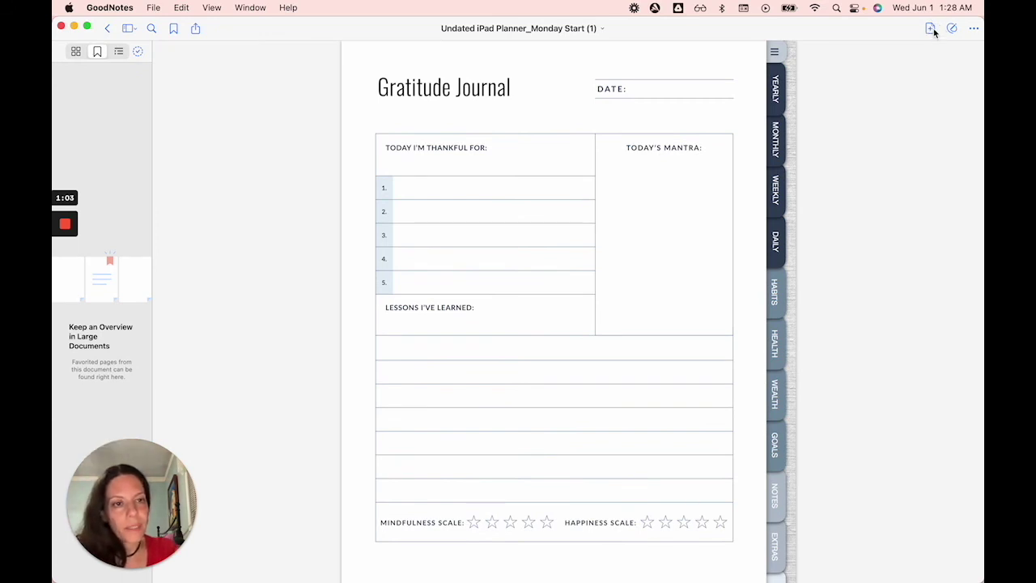
Step: Add a Current Template page after the Gratitude Journal page, bringing the planner to 470 pages
{"action": "left_click", "coordinate": [930, 29]}
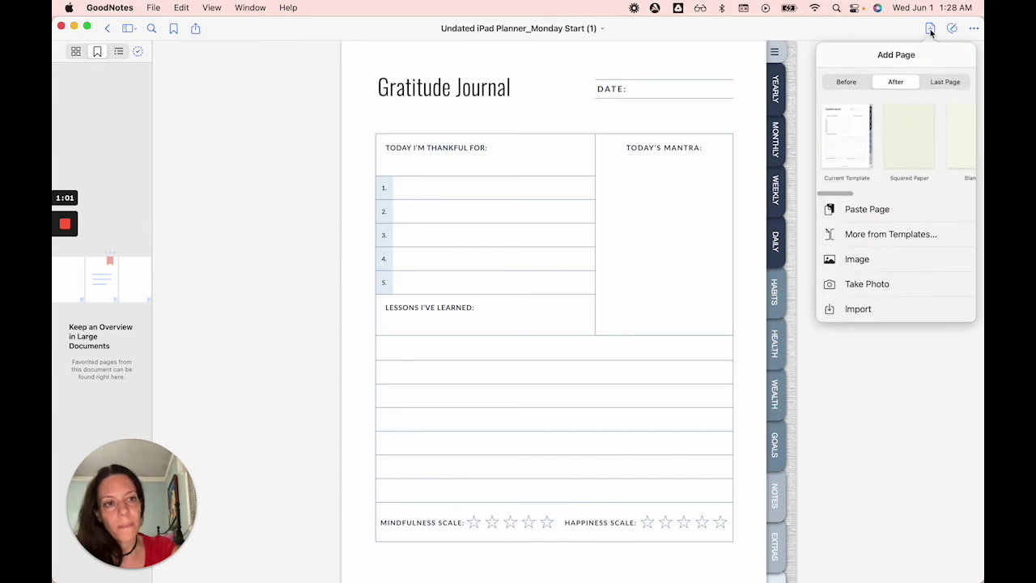
{"action": "left_click", "coordinate": [841, 128]}
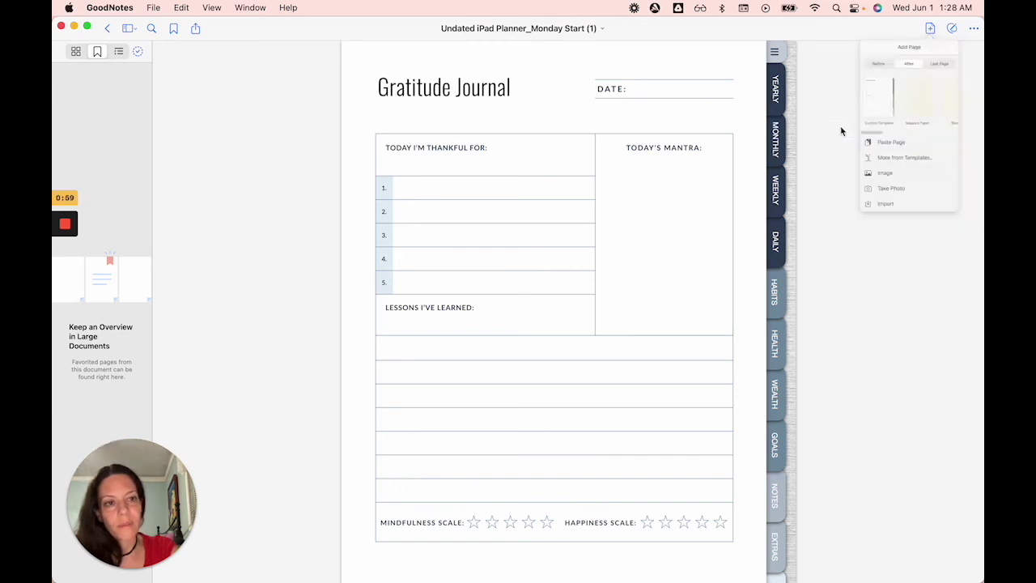
{"action": "scroll", "coordinate": [579, 168], "scroll_direction": "right", "scroll_amount": 5}
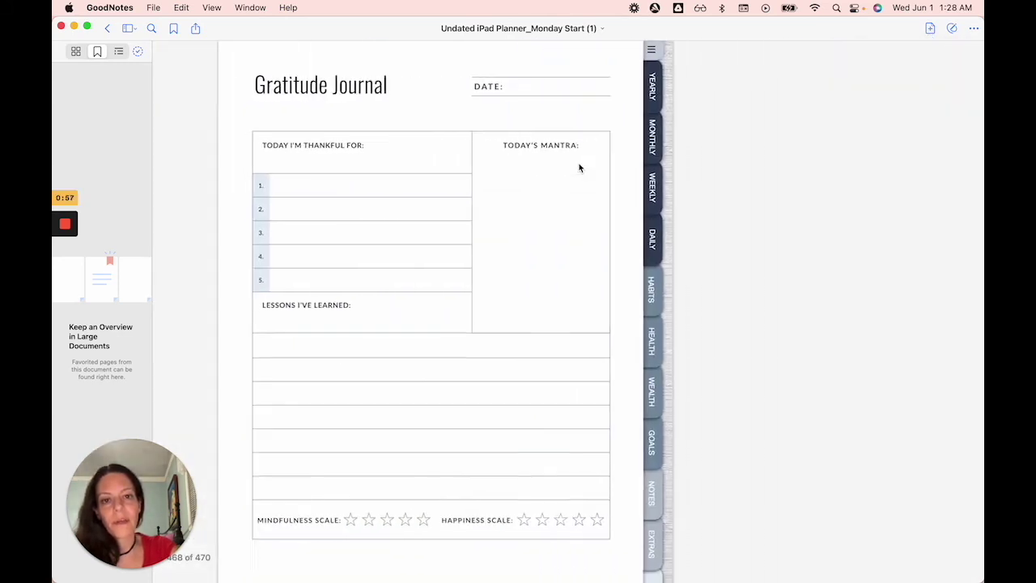
{"action": "scroll", "coordinate": [579, 168], "scroll_direction": "left", "scroll_amount": 5}
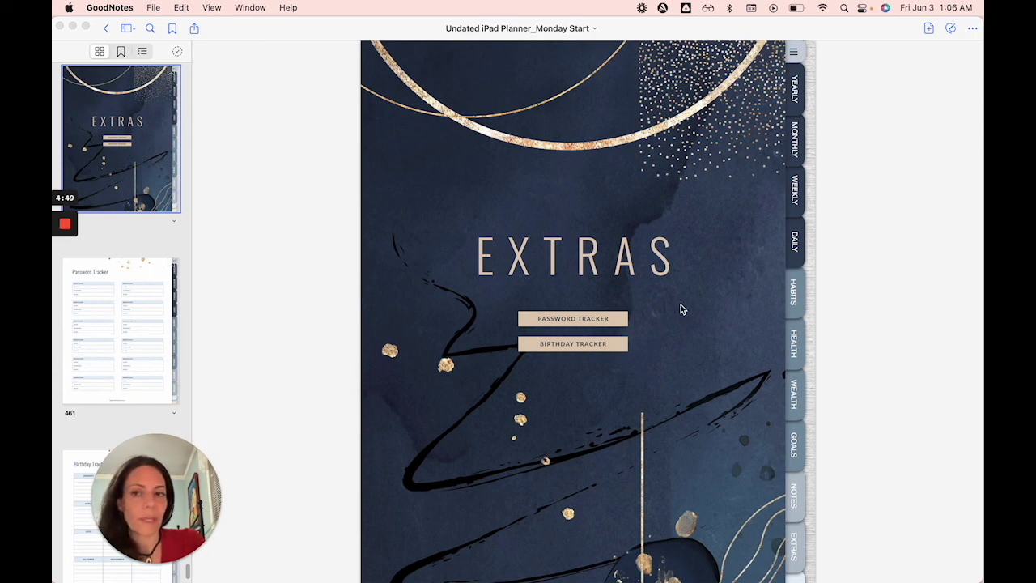
Step: Switch to Page Grid View and open, then dismiss, page 450's options menu
{"action": "left_click", "coordinate": [130, 34]}
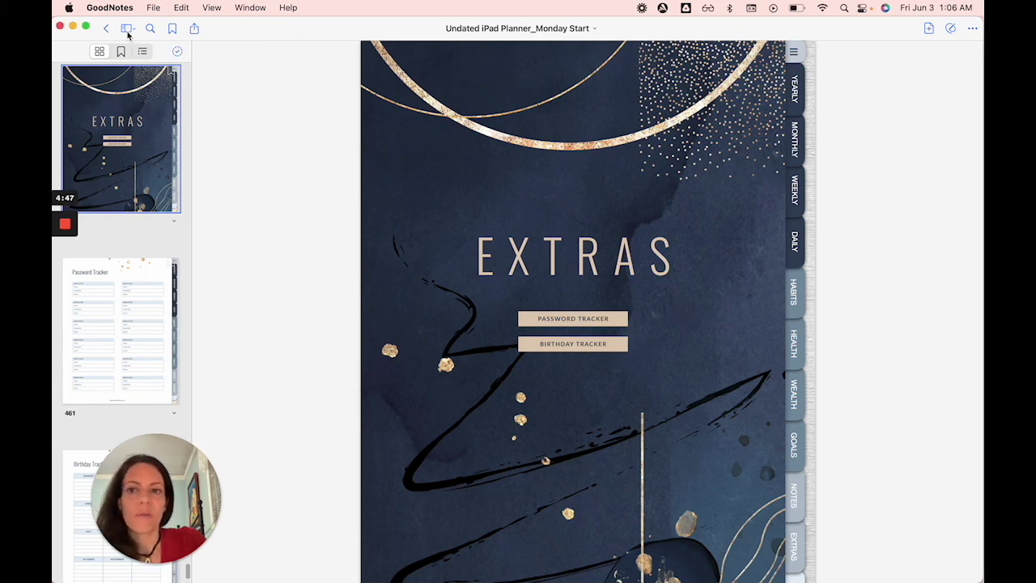
{"action": "left_click", "coordinate": [128, 31]}
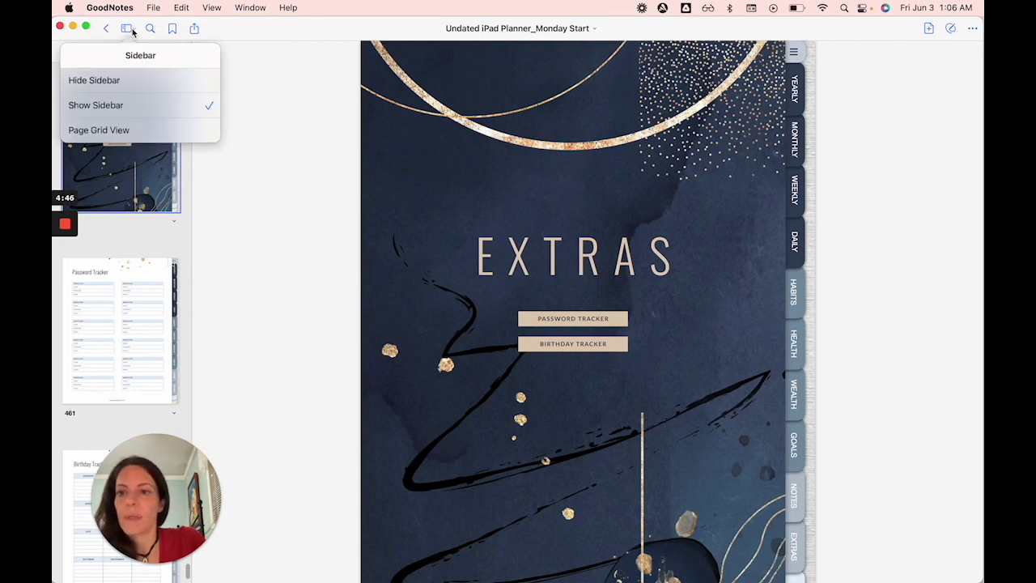
{"action": "left_click", "coordinate": [86, 131]}
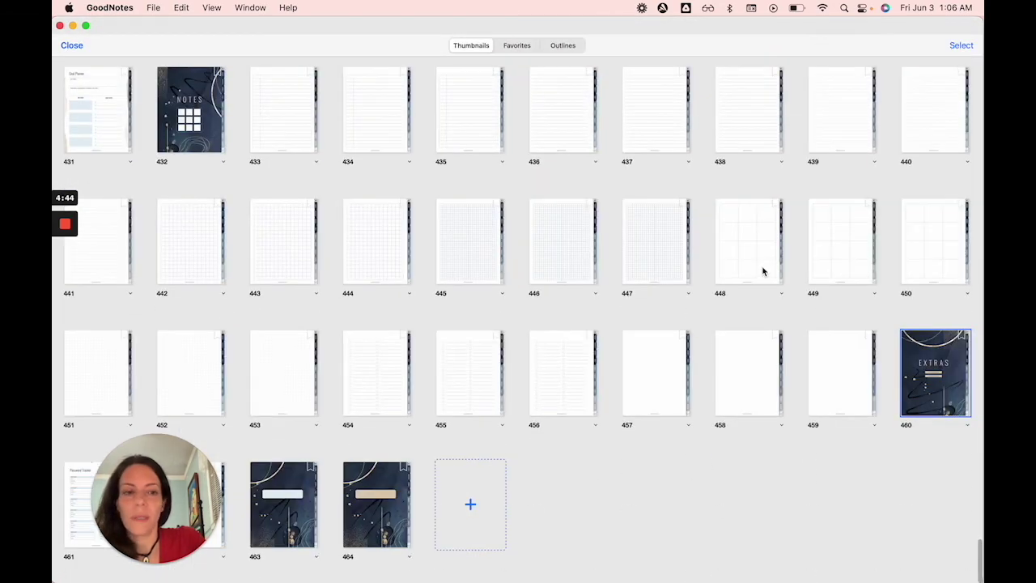
{"action": "left_click", "coordinate": [968, 297]}
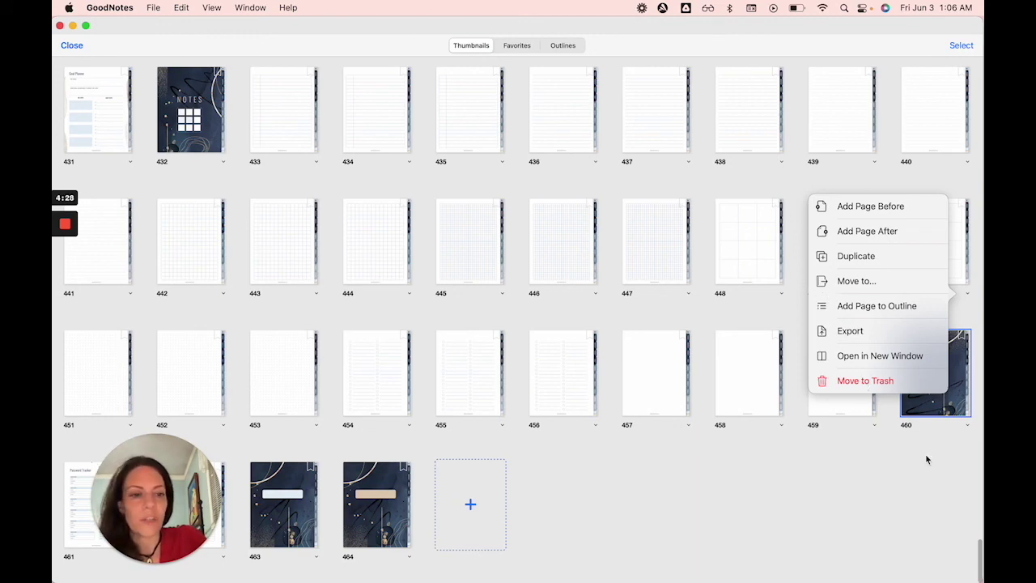
{"action": "left_click", "coordinate": [846, 450]}
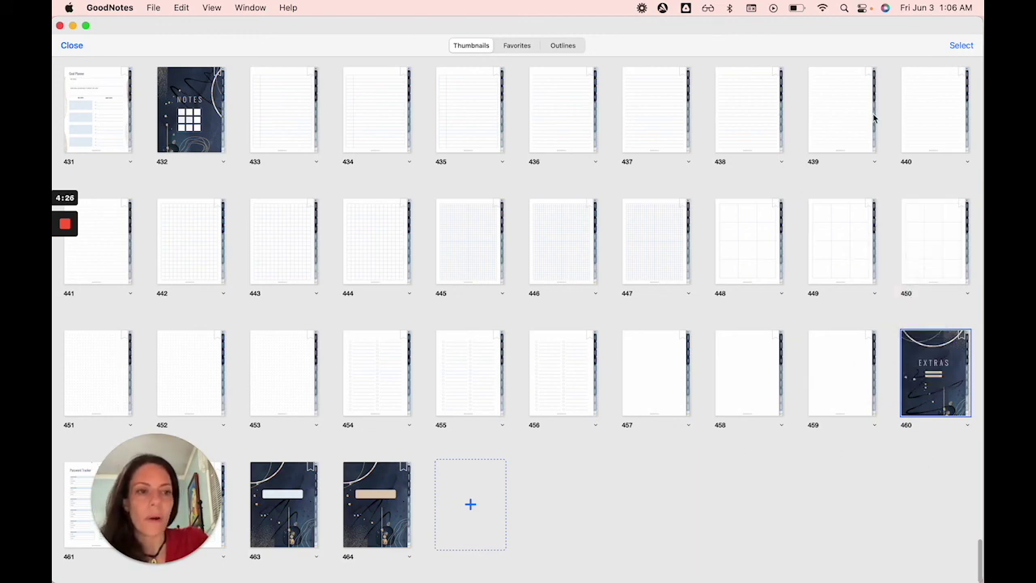
Step: Enter Select mode and tick pages 450 and 449
{"action": "left_click", "coordinate": [959, 46]}
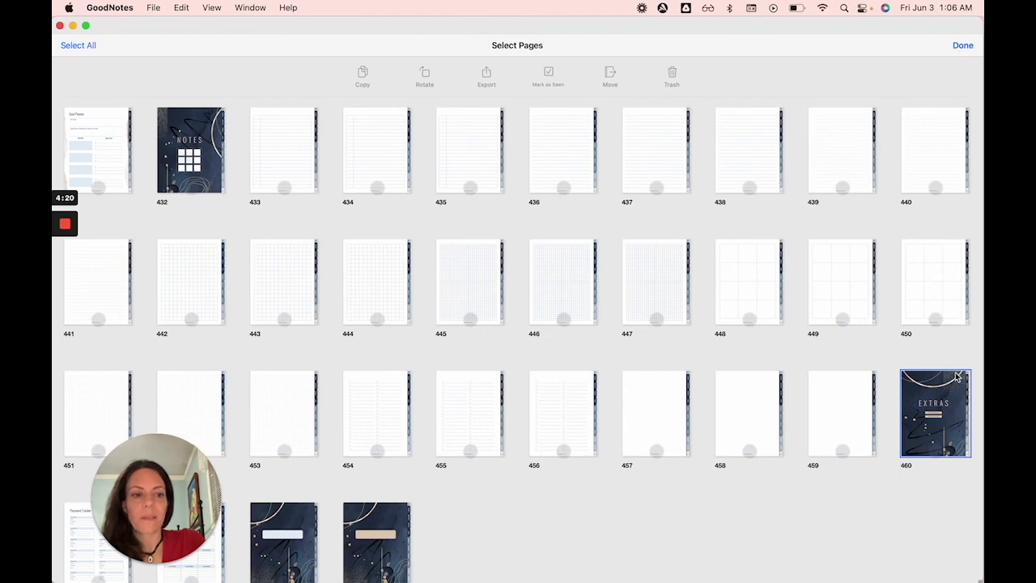
{"action": "left_click", "coordinate": [935, 320]}
{"action": "left_click", "coordinate": [844, 320]}
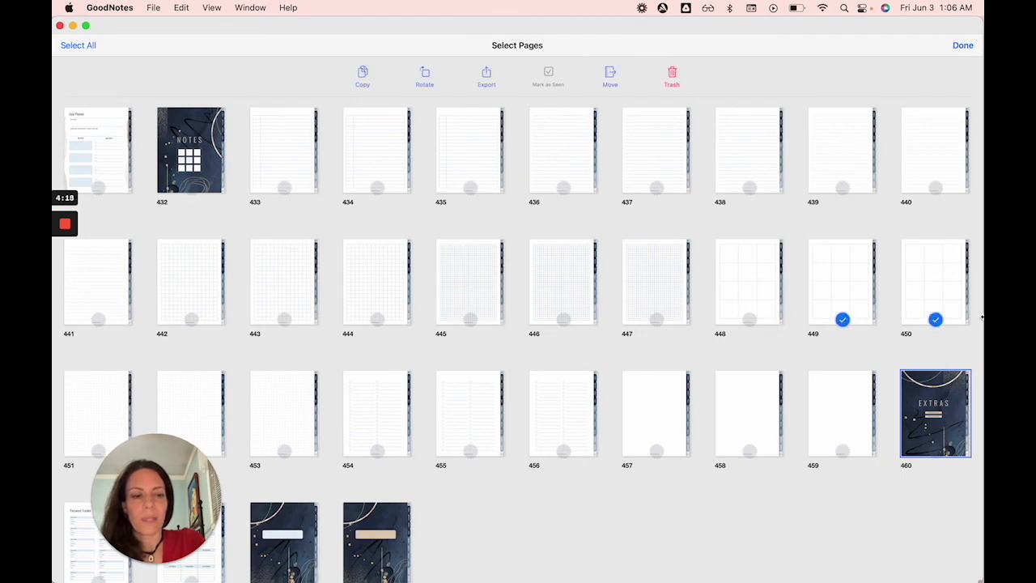